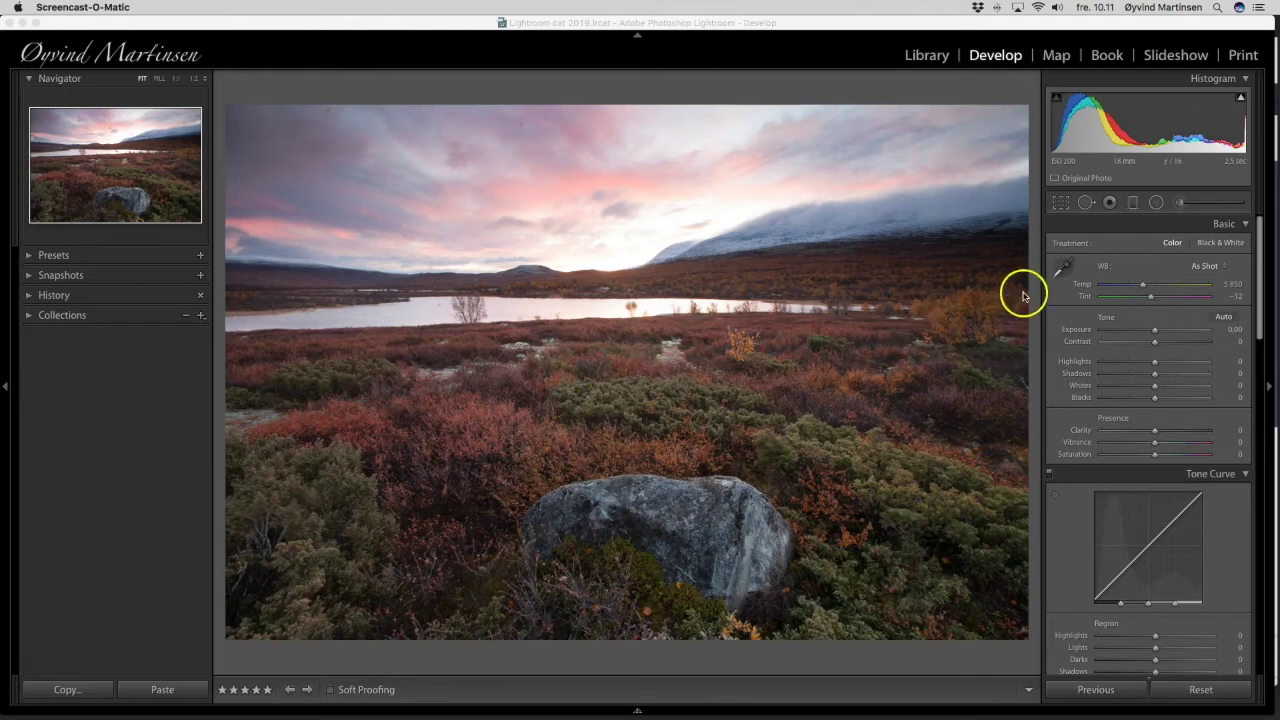
- Warm the white balance Temp to 6851, leaving Tint at −12
click(1143, 289)
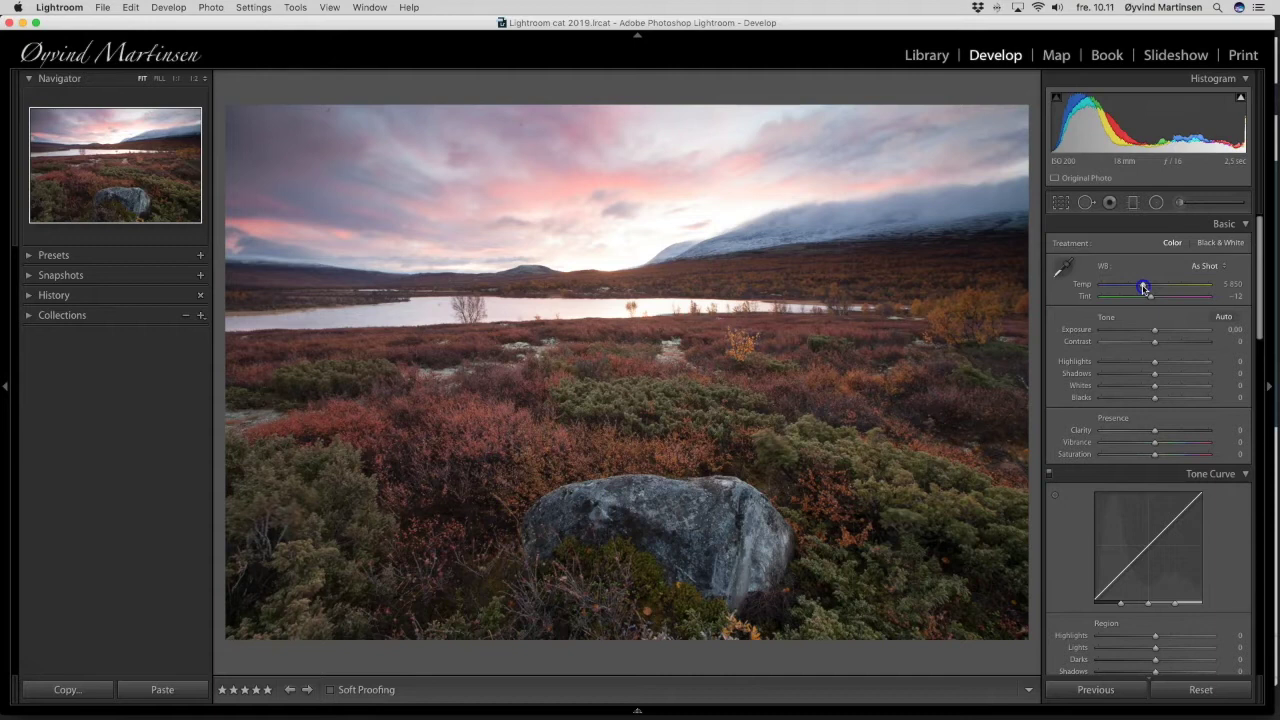
drag(1143, 289, 1153, 288)
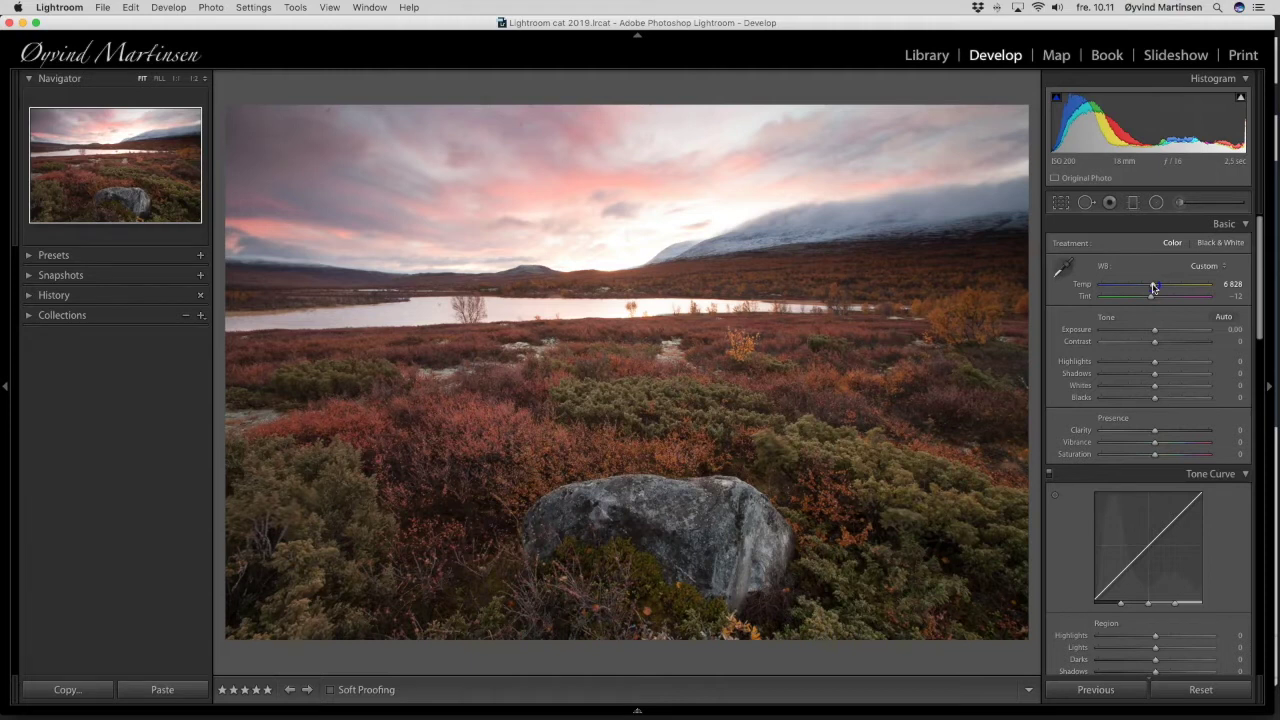
drag(1153, 288, 1151, 287)
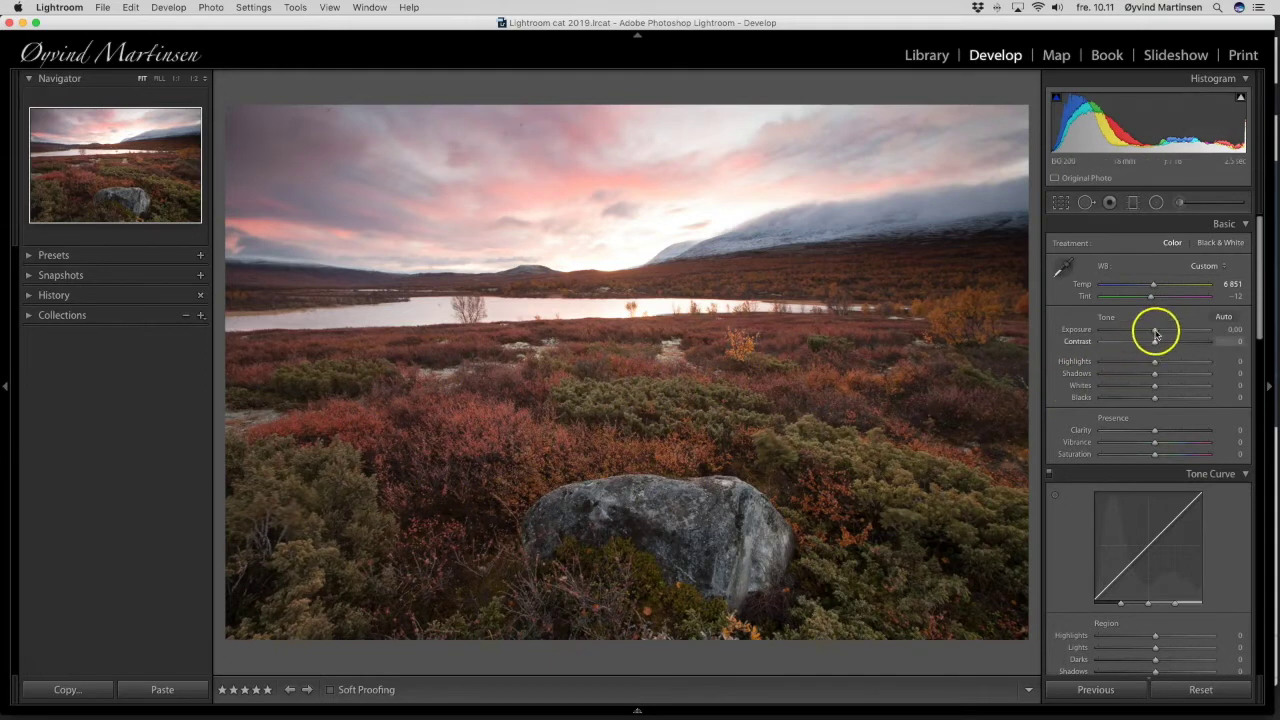
- Raise Contrast to +28 and lift Shadows to +21 in the Basic panel
drag(1160, 346, 1172, 345)
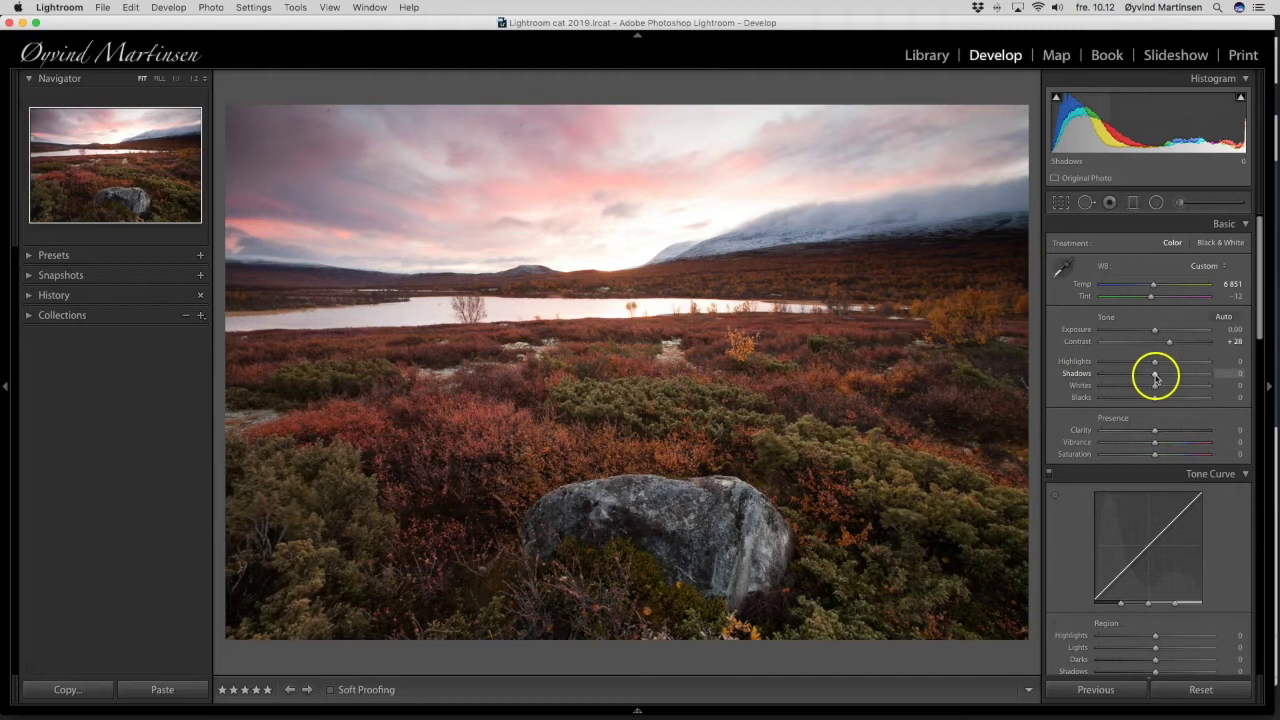
mouse_move(1158, 377)
mouse_down()
mouse_move(1123, 377)
mouse_move(1210, 379)
mouse_move(1138, 378)
mouse_move(1167, 379)
mouse_up()
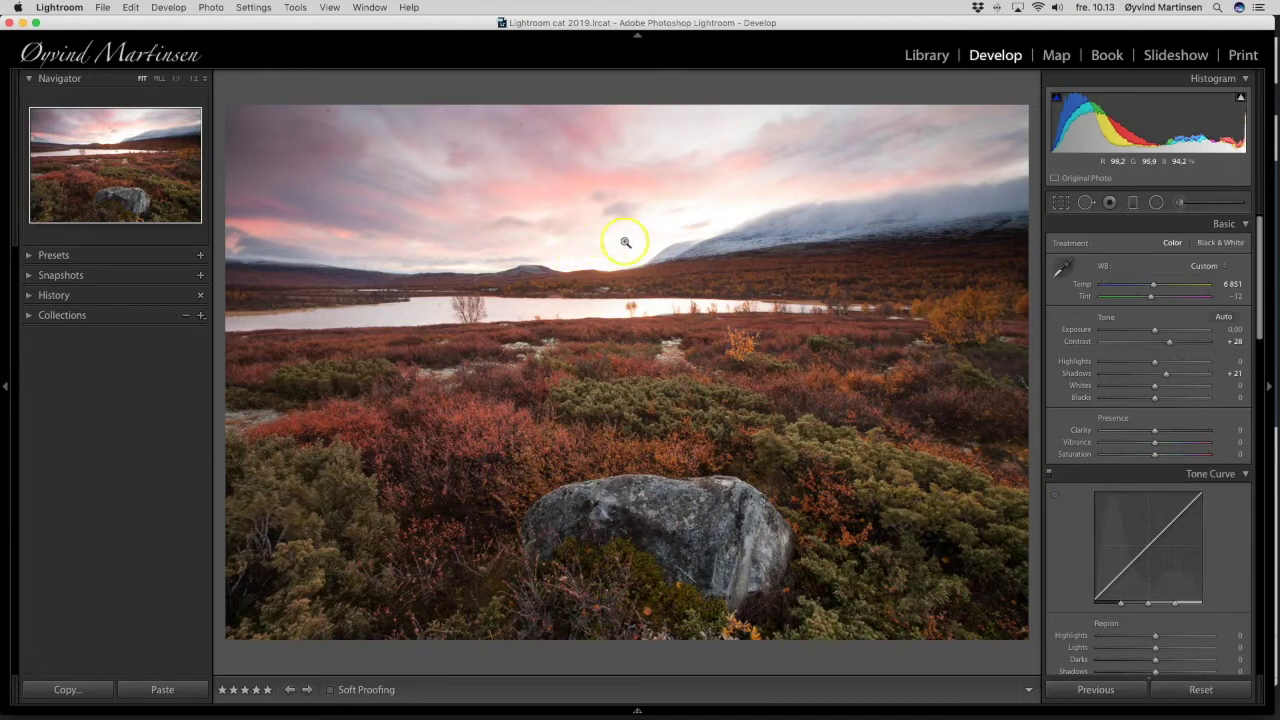
- Lower Whites to −61 while checking clipping, then pull Highlights down to −35
drag(1155, 390, 1152, 390)
alt+click(1151, 389)
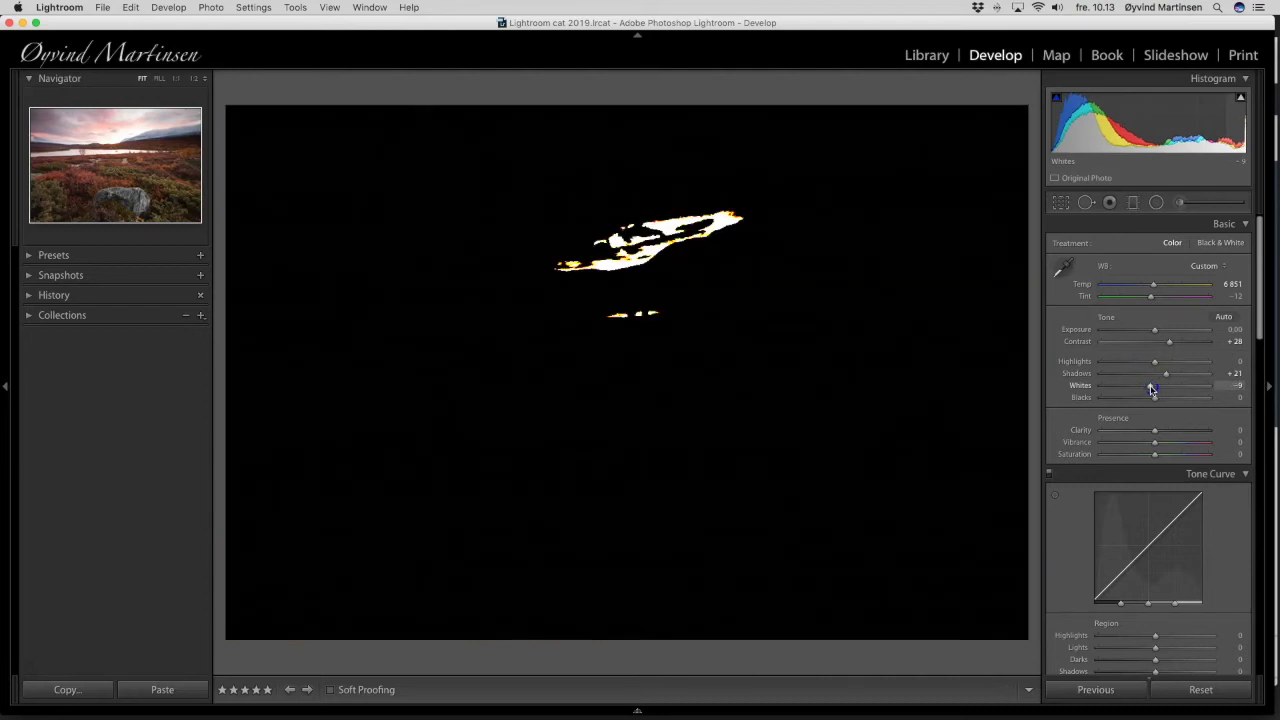
mouse_move(1151, 389)
mouse_down()
mouse_move(1116, 390)
mouse_move(1141, 391)
mouse_move(1130, 391)
mouse_up()
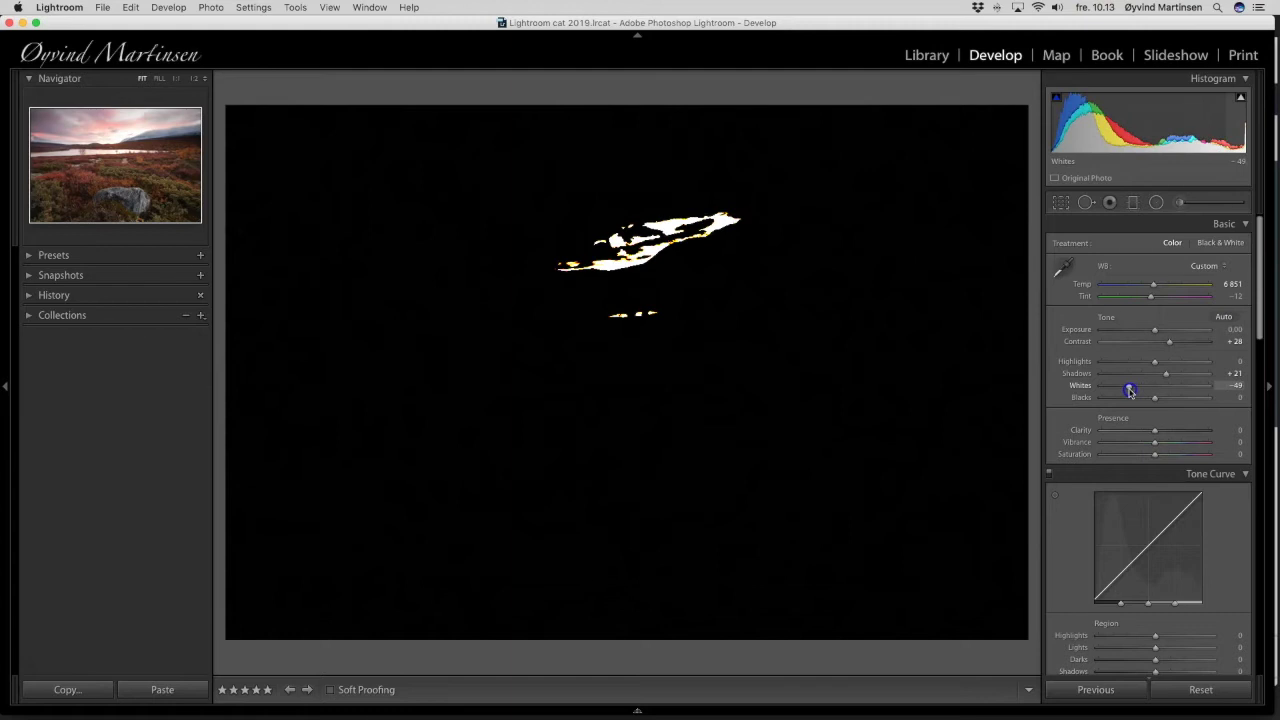
drag(1130, 391, 1122, 391)
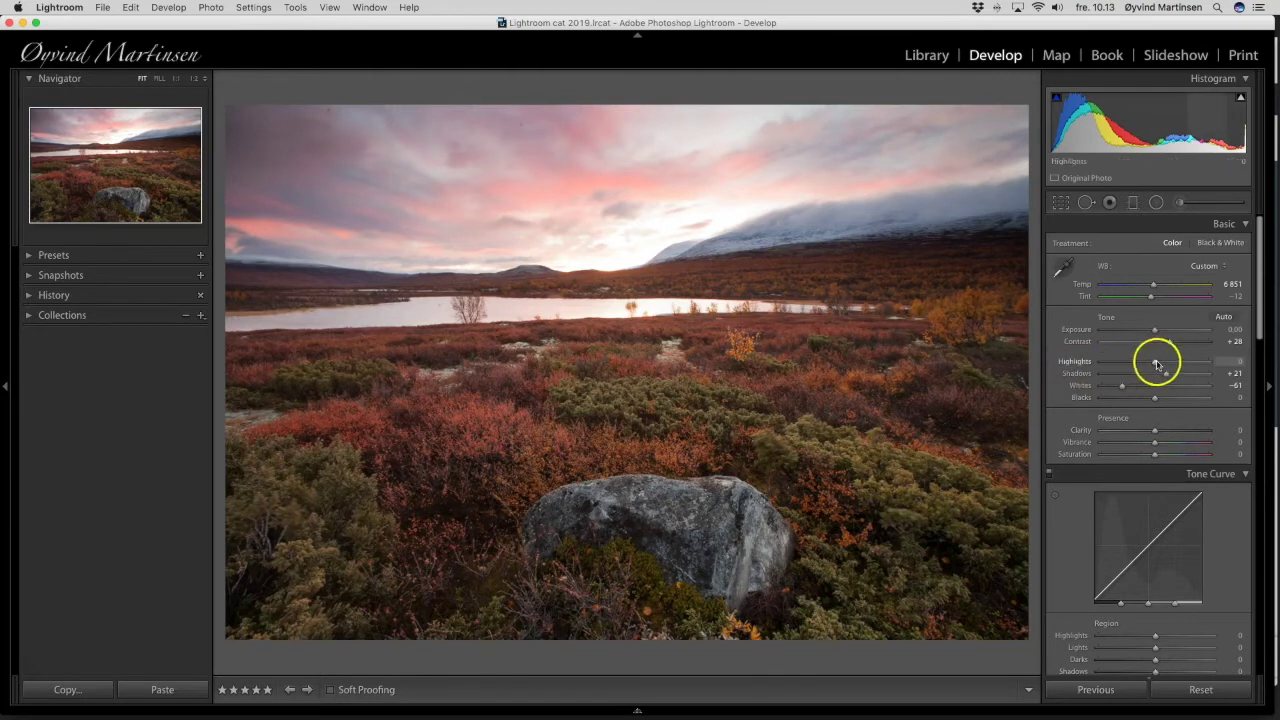
mouse_move(1156, 364)
mouse_down()
mouse_move(1103, 362)
mouse_move(1158, 364)
mouse_move(1134, 362)
mouse_up()
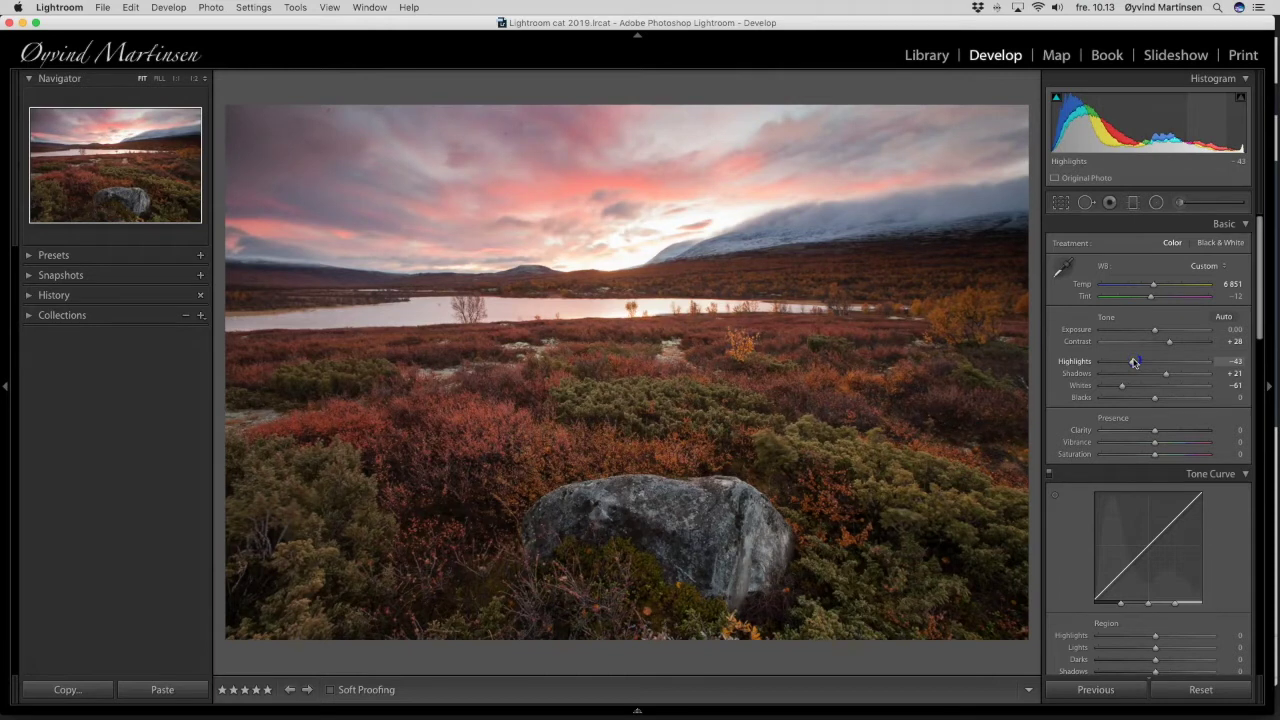
drag(1135, 362, 1138, 362)
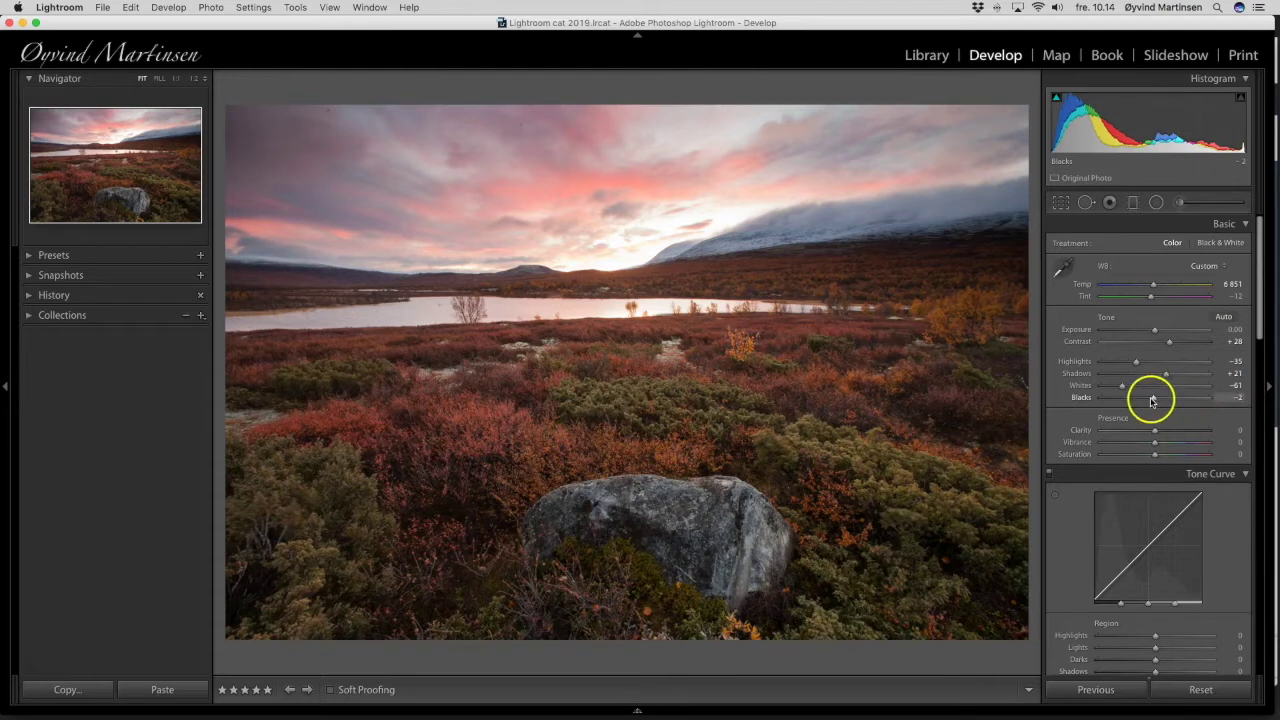
- Keep Blacks at −2 and raise Clarity to +25
mouse_move(1152, 400)
mouse_down()
mouse_move(1206, 400)
mouse_move(1154, 401)
mouse_up()
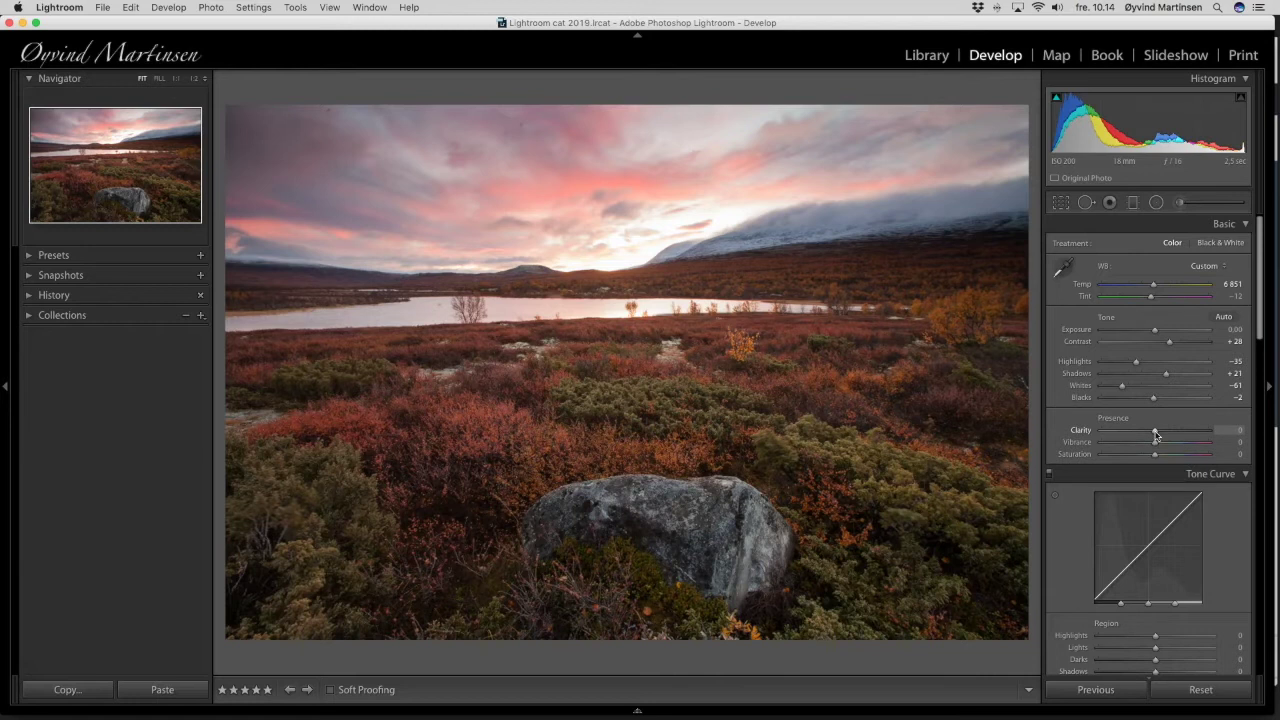
drag(1158, 434, 1168, 434)
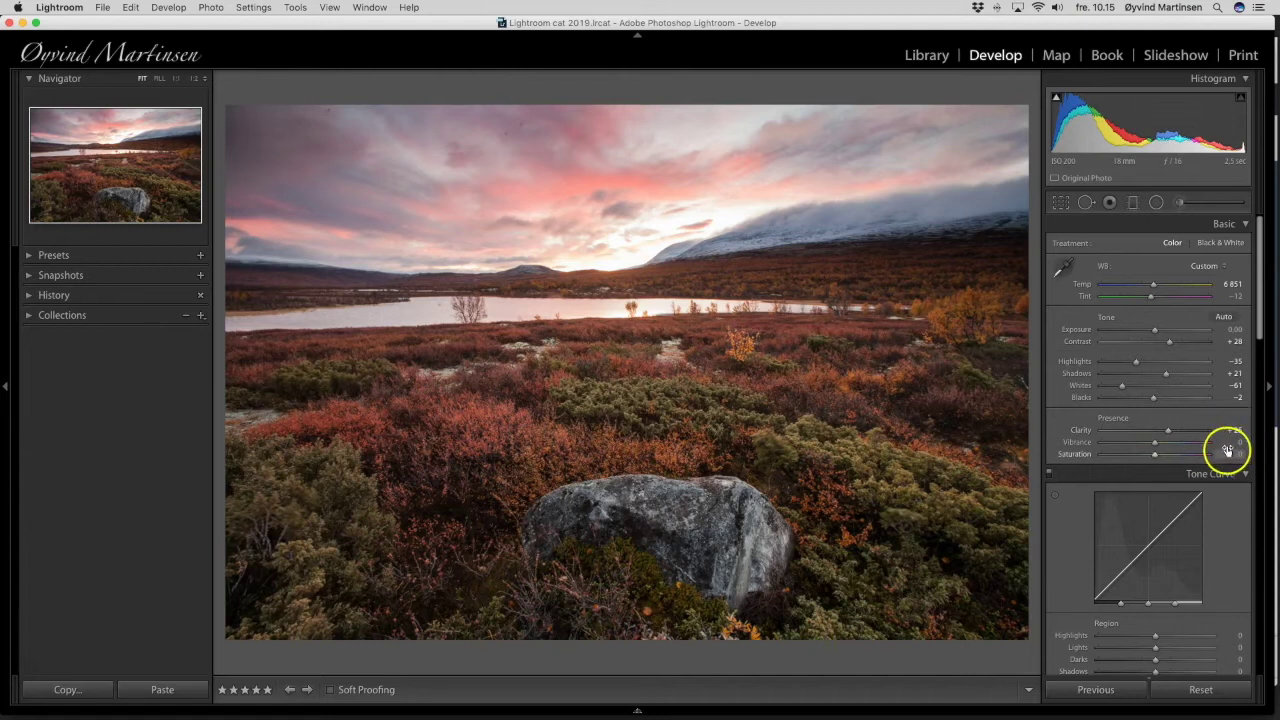
- Boost Vibrance to +45 and, after testing both extremes, set Saturation to +19
click(1155, 445)
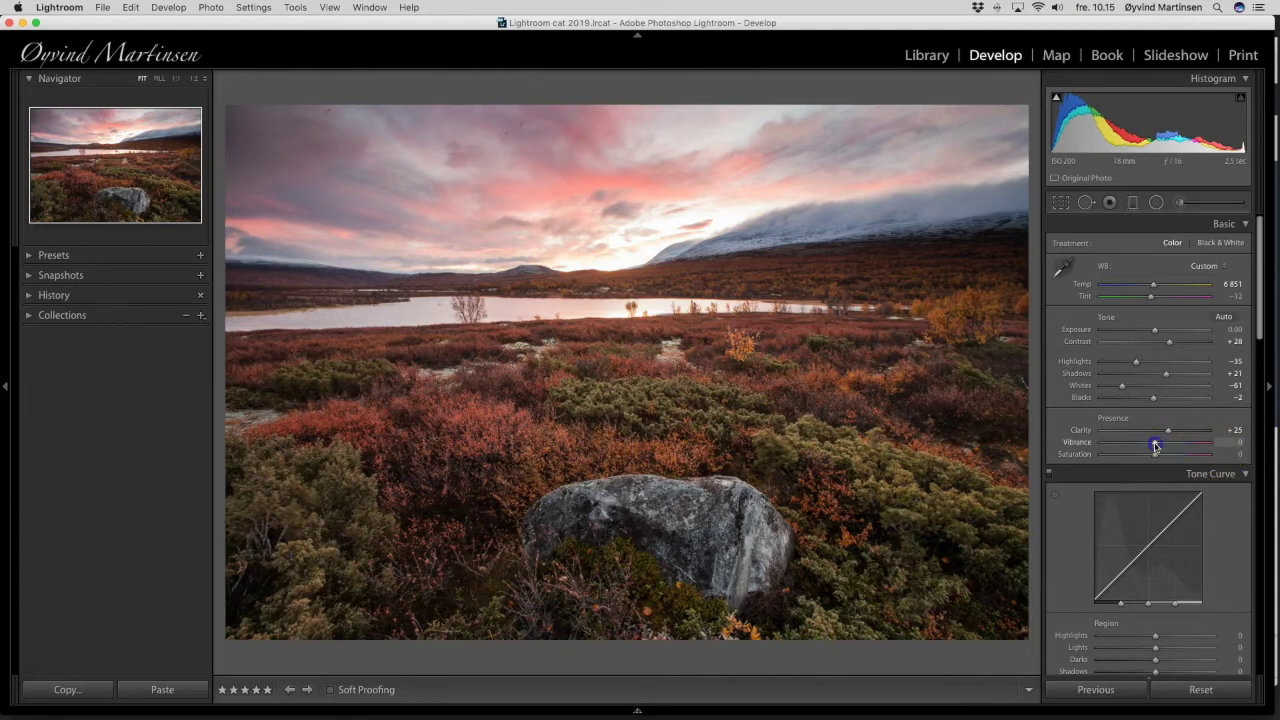
drag(1155, 445, 1175, 447)
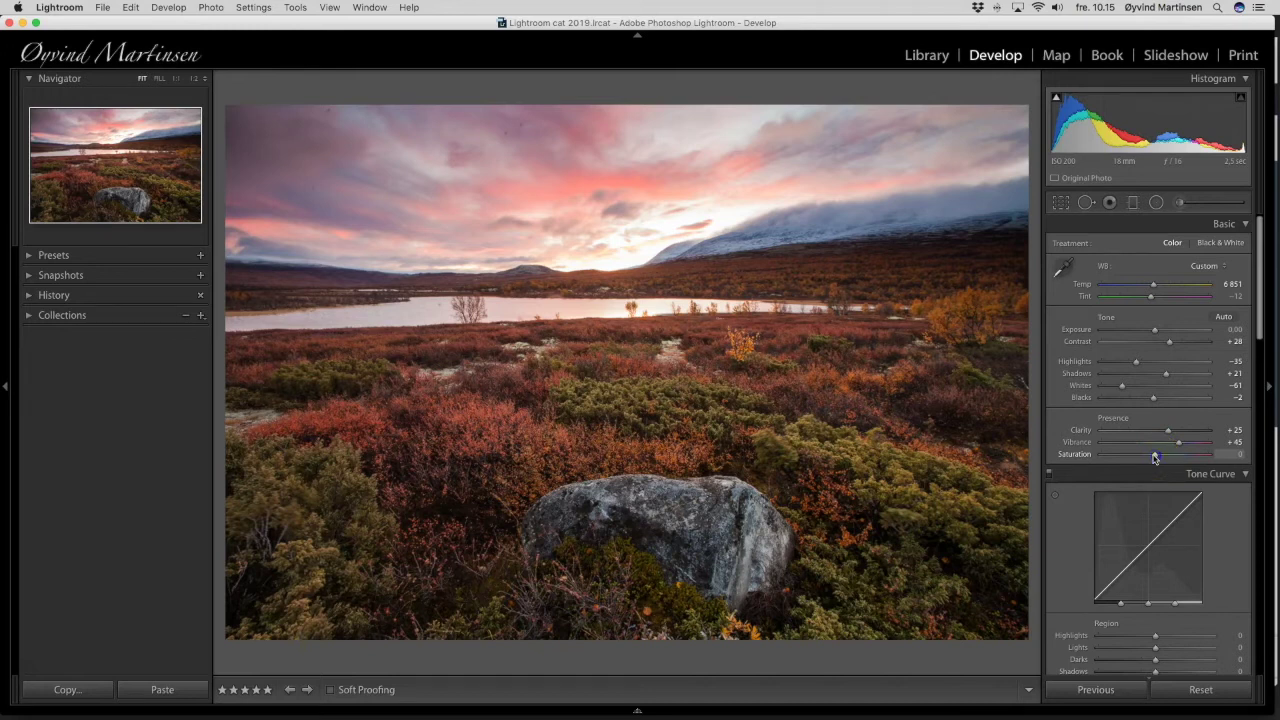
drag(1155, 456, 1276, 458)
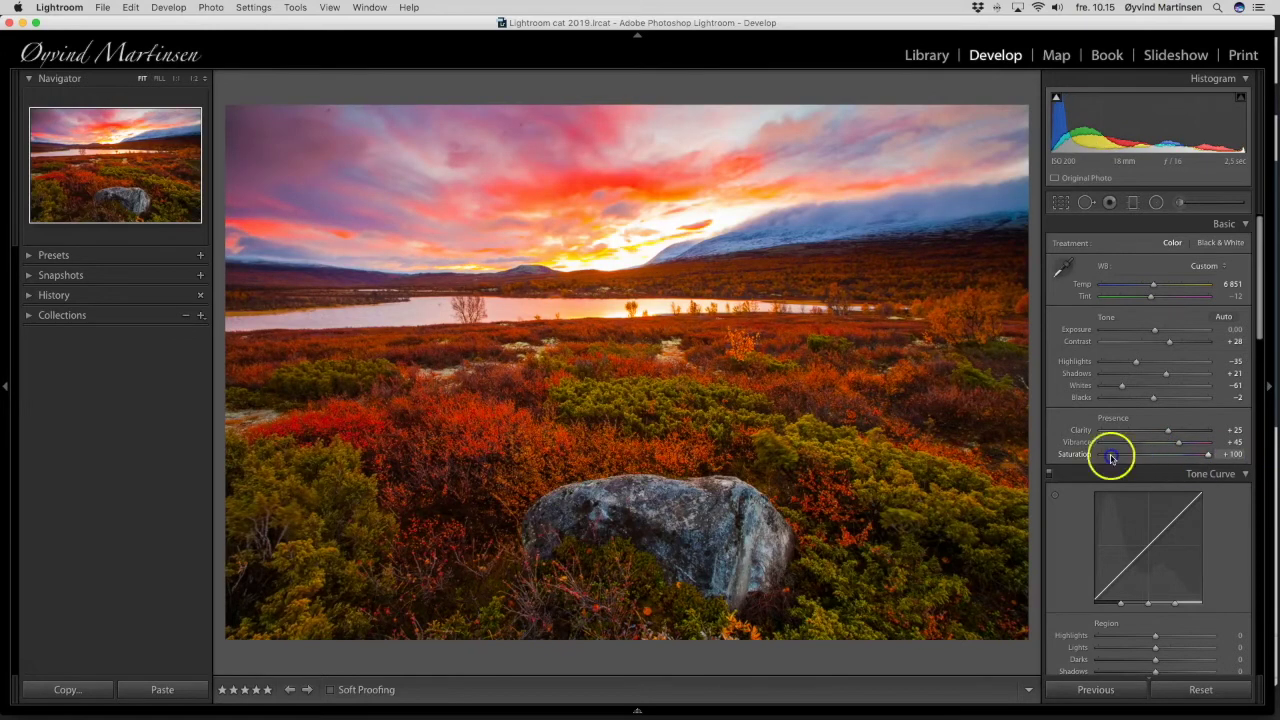
drag(1111, 451, 1163, 459)
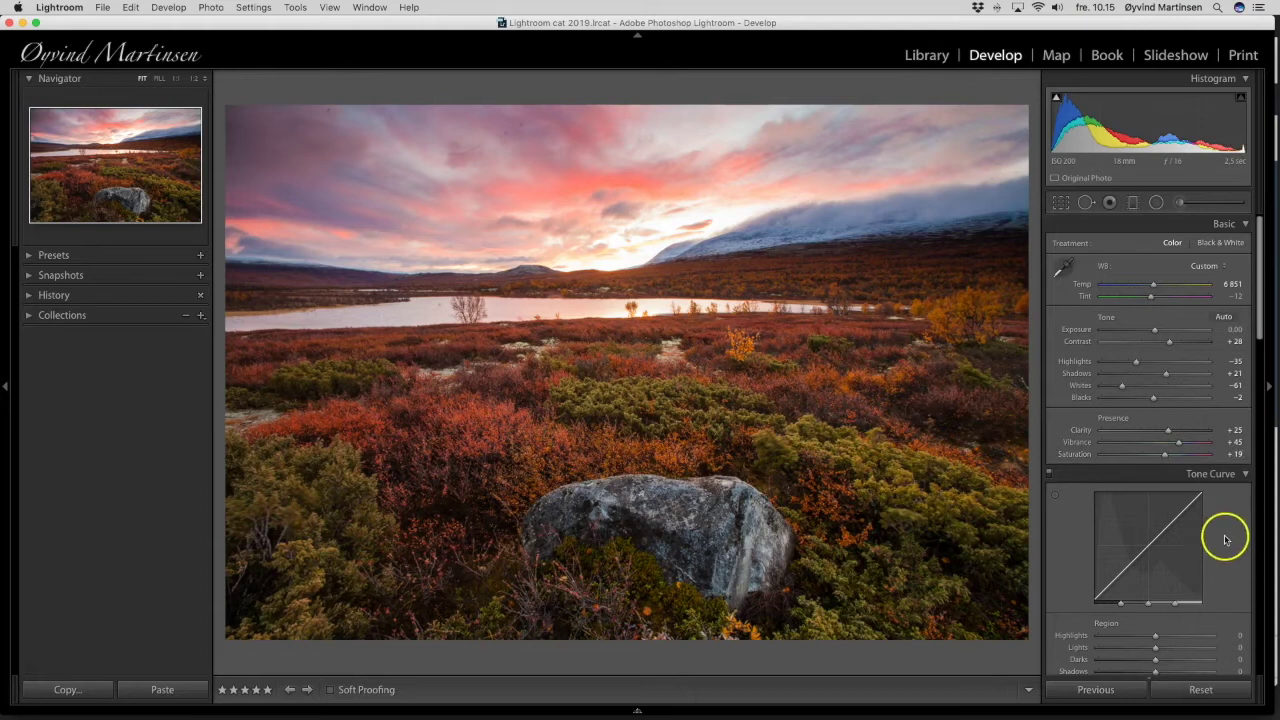
- In the HSL panel, darken the Red luminance, then return to the Saturation sliders
scroll(1226, 560, down, 5)
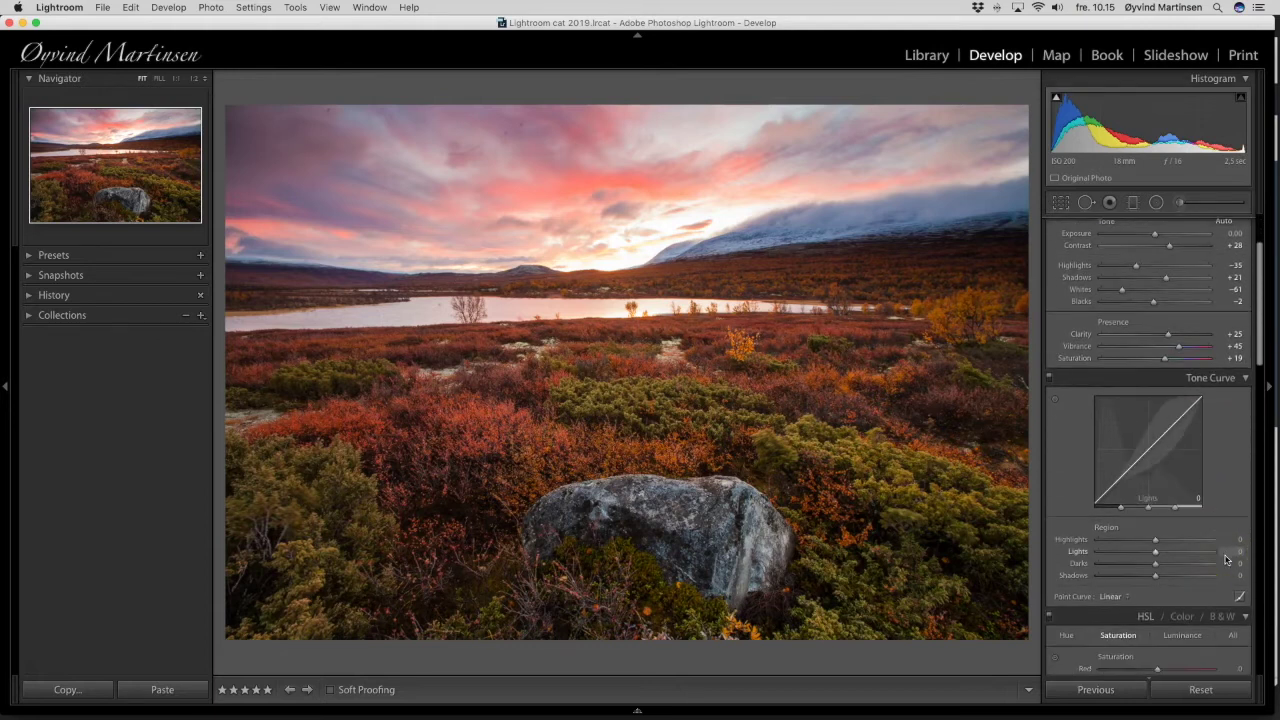
scroll(1226, 560, down, 6)
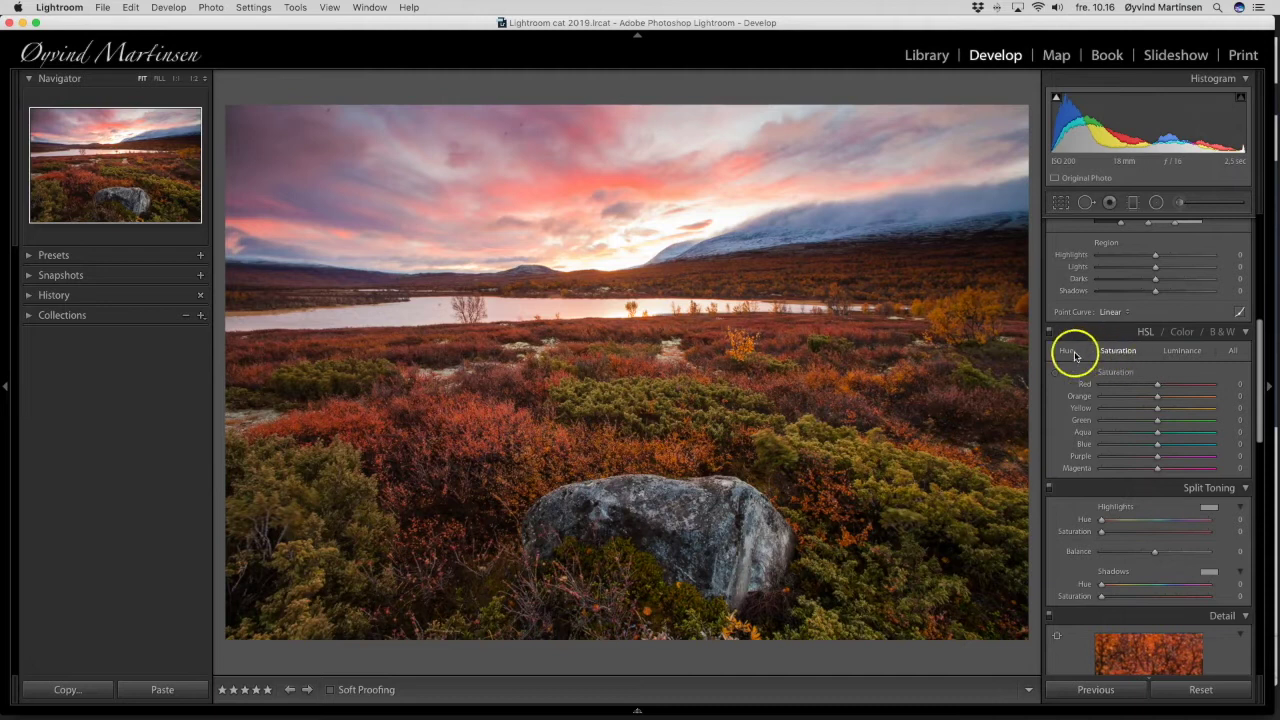
click(1068, 353)
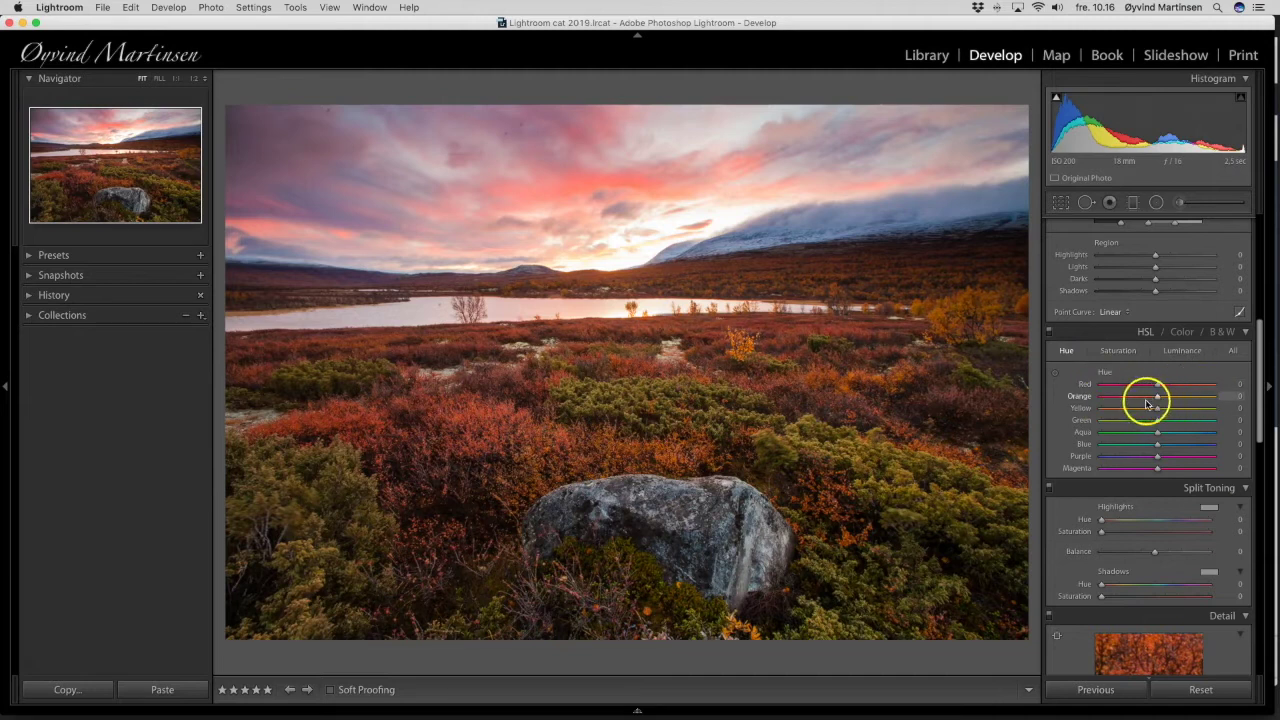
click(1119, 351)
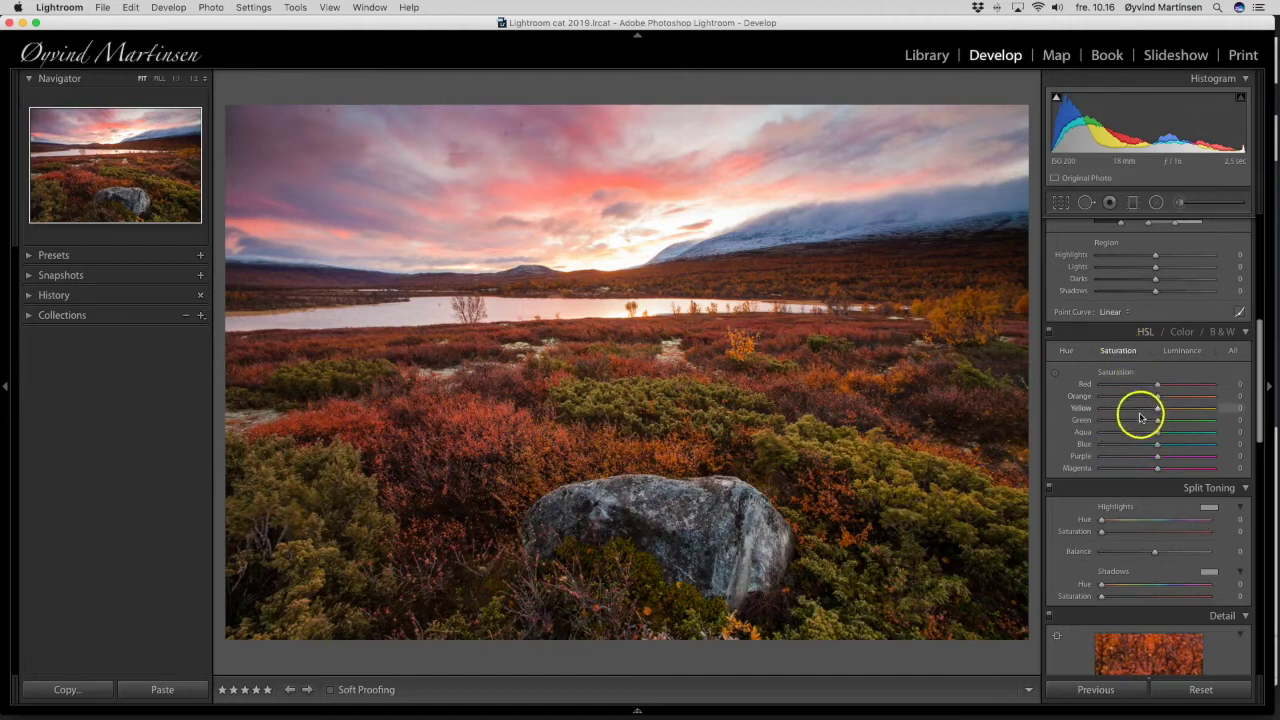
click(1177, 355)
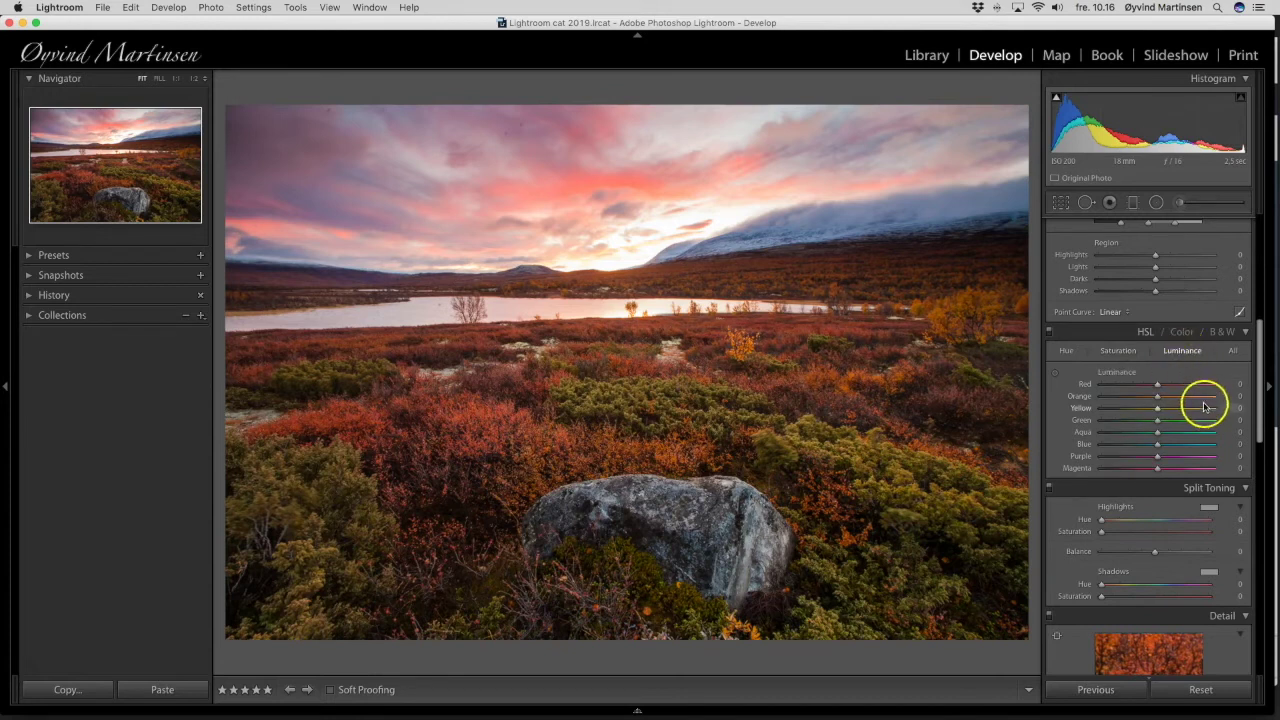
mouse_move(1155, 384)
mouse_down()
mouse_move(1029, 380)
mouse_move(1276, 397)
mouse_move(1157, 395)
mouse_up()
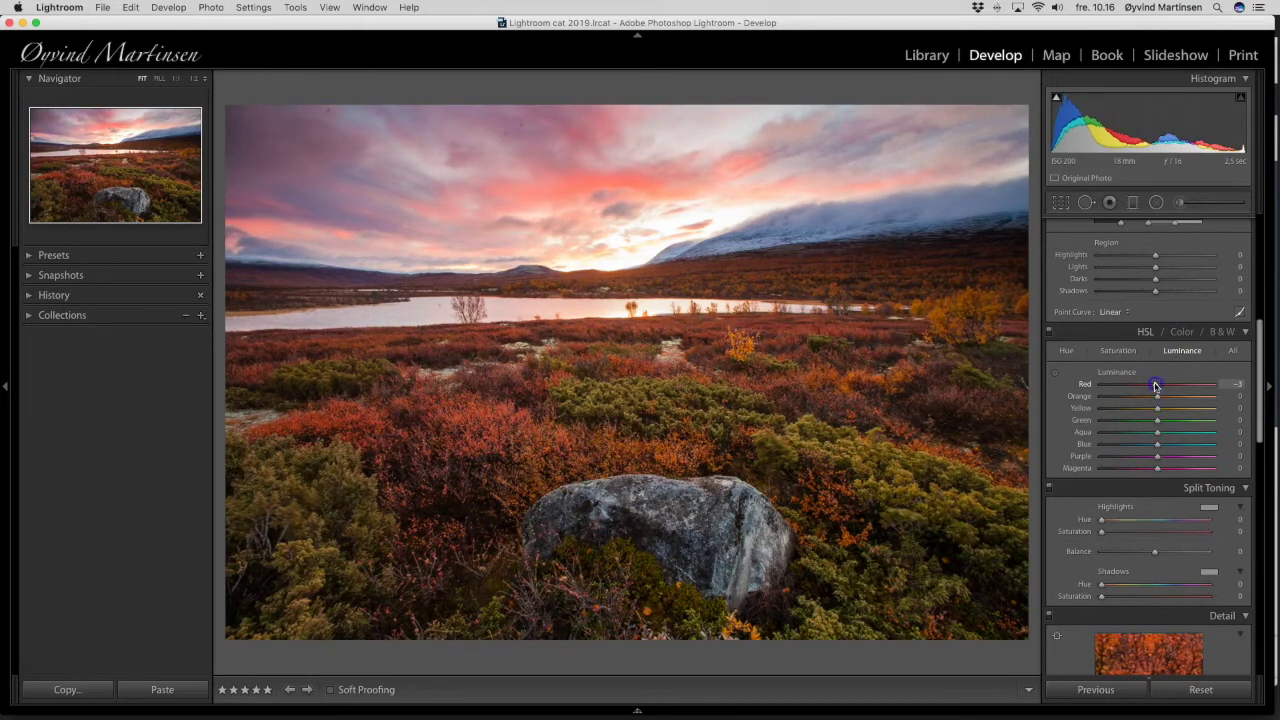
click(1117, 352)
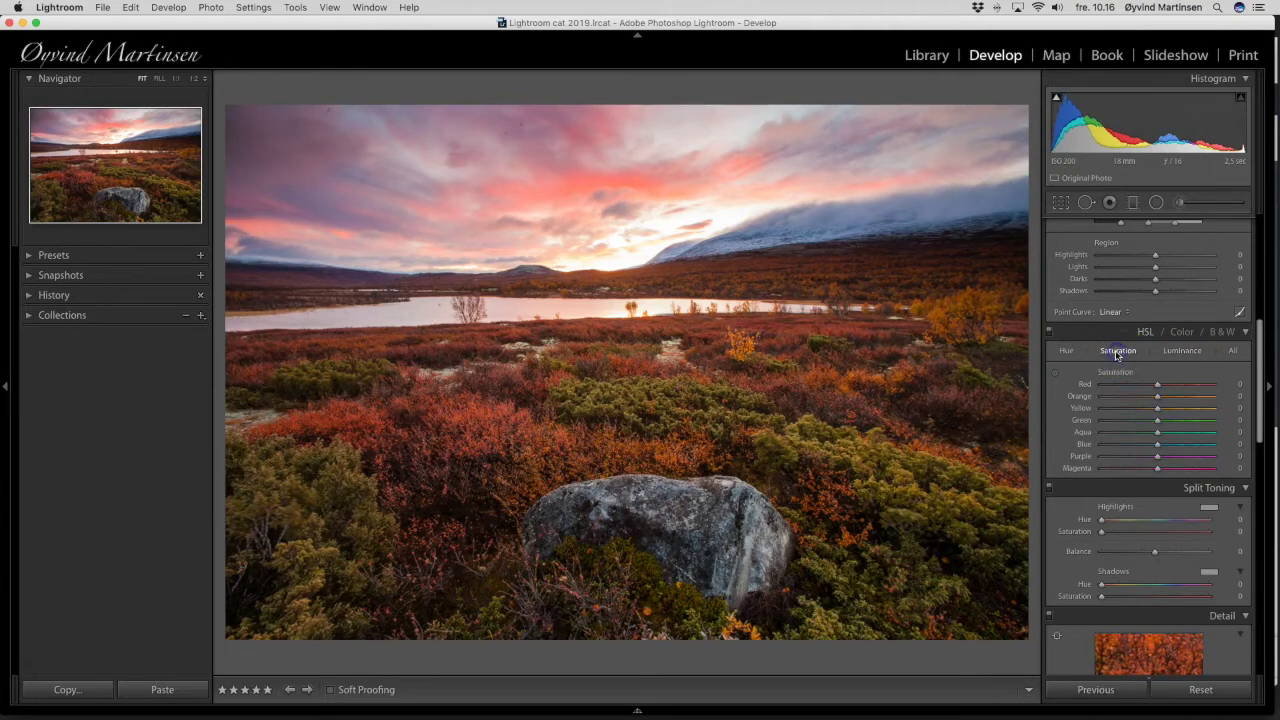
- Set HSL saturation to Red +7, Orange +10, Yellow +10 and Green +4
drag(1117, 352, 1165, 400)
click(1158, 386)
mouse_move(1160, 386)
mouse_down()
mouse_move(1276, 394)
mouse_move(1172, 390)
mouse_up()
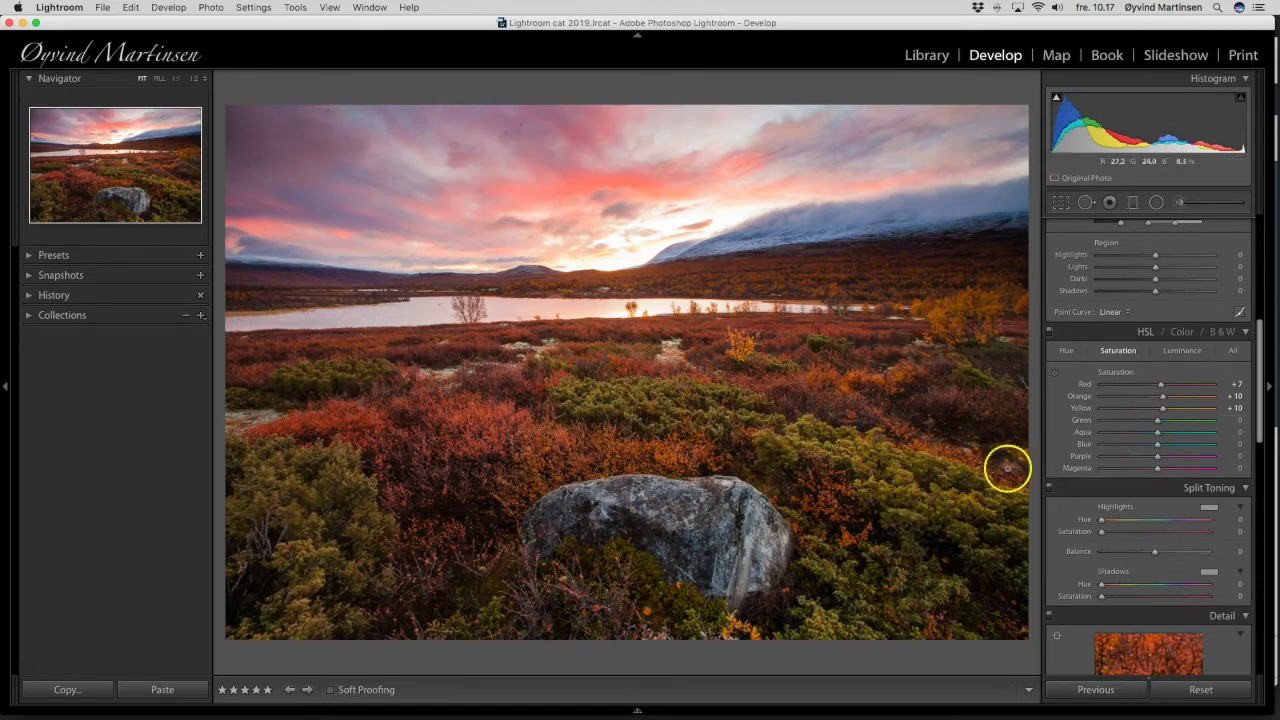
click(1157, 425)
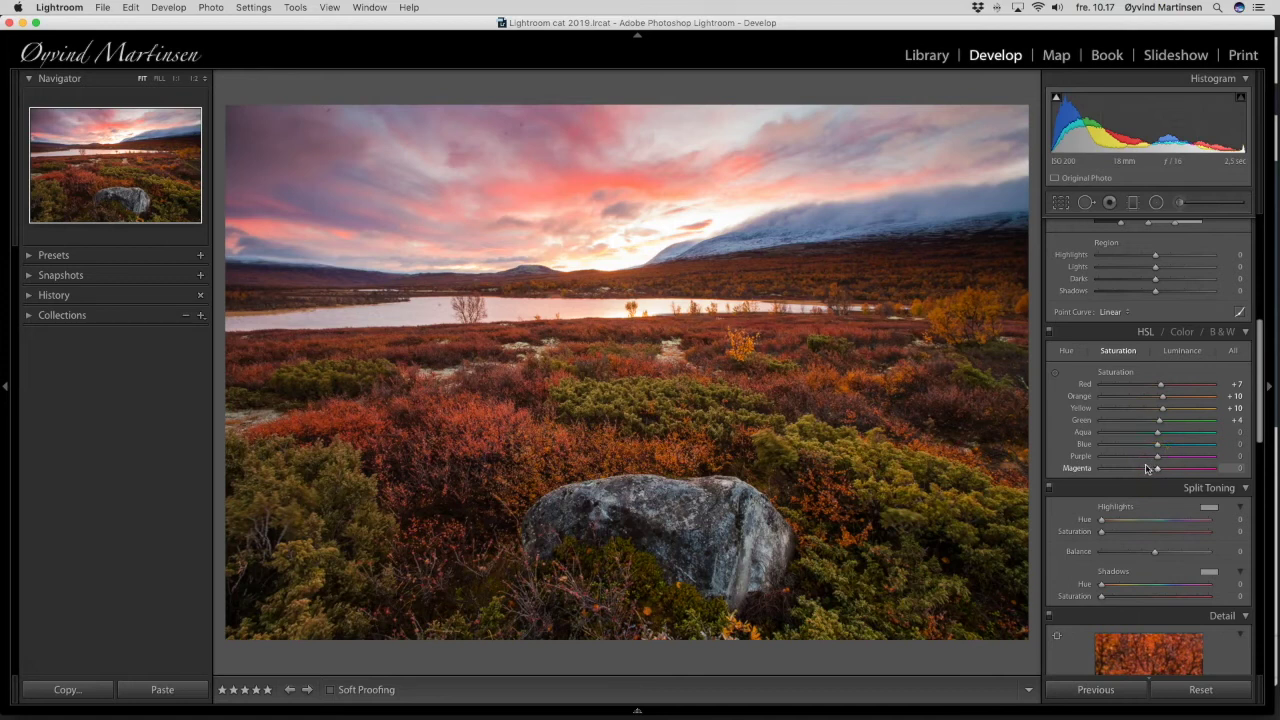
scroll(1147, 469, down, 10)
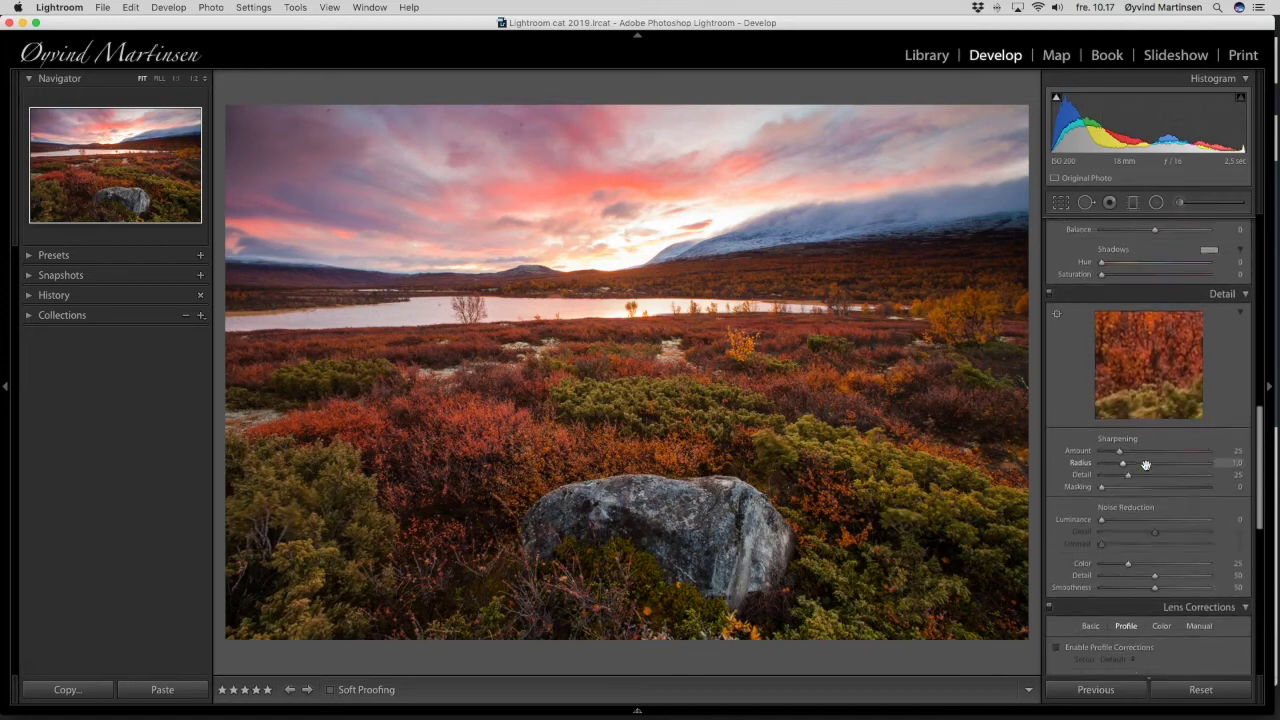
- Set Detail sharpening to Amount 58 and Radius 1.1
scroll(1146, 465, down, 2)
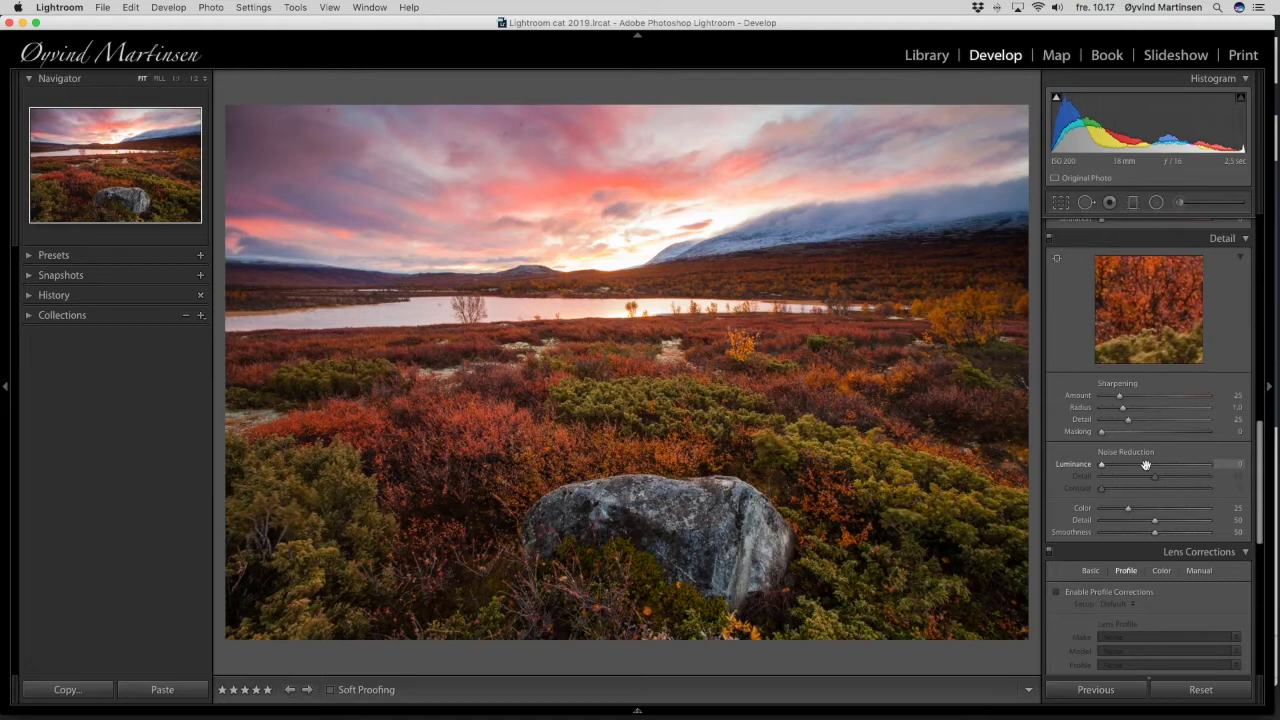
scroll(1140, 373, up, 1)
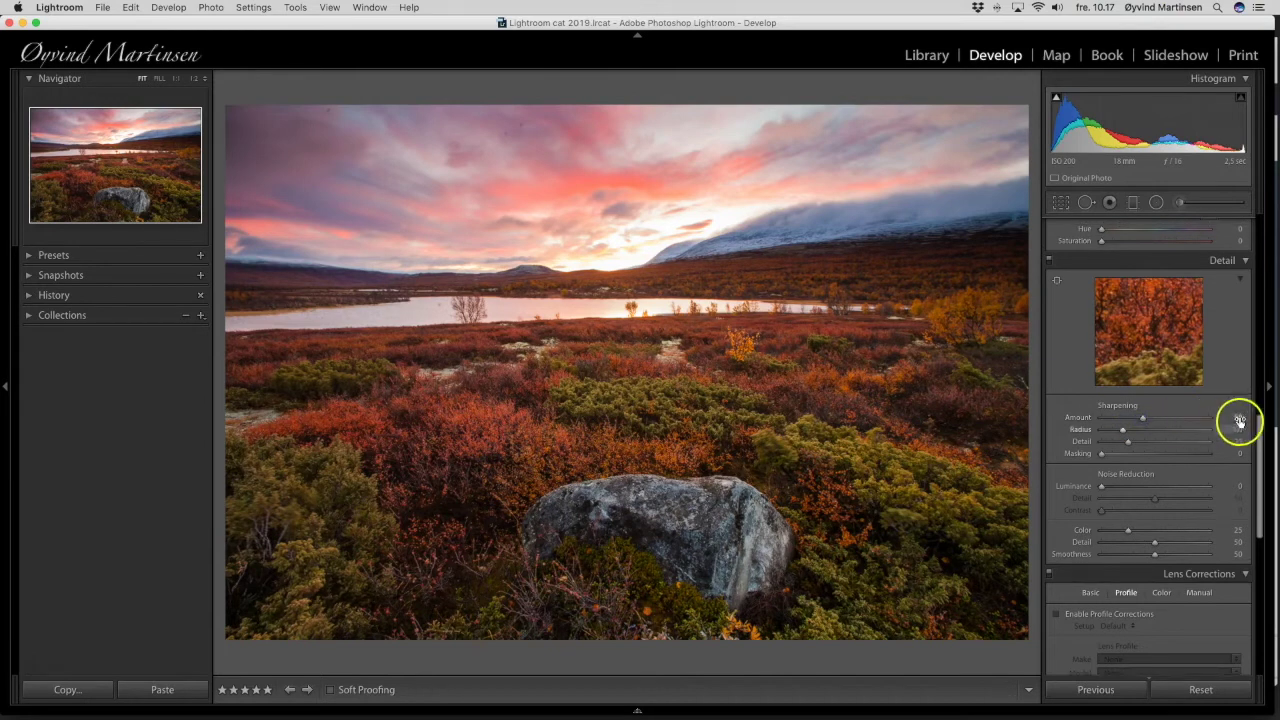
mouse_move(1116, 436)
mouse_down()
mouse_move(1080, 434)
mouse_move(1125, 434)
mouse_up()
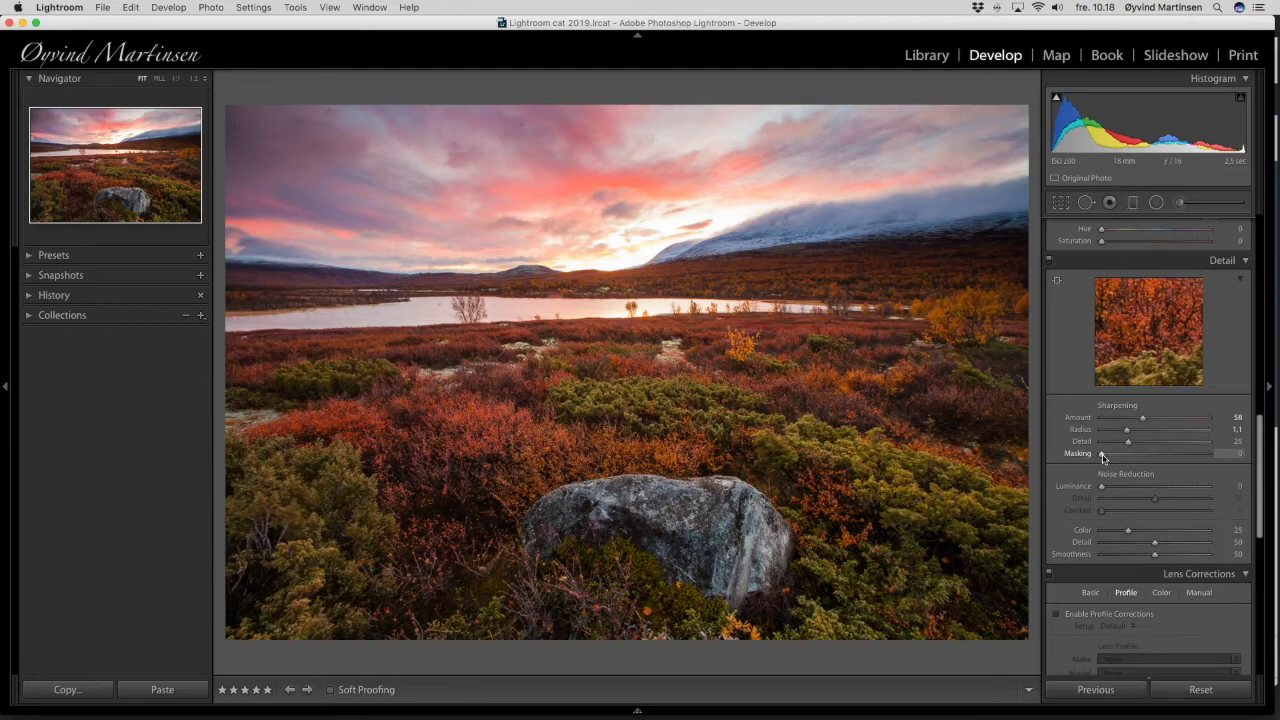
- Raise sharpening Masking to 40 while previewing the edge mask
alt+click(1103, 455)
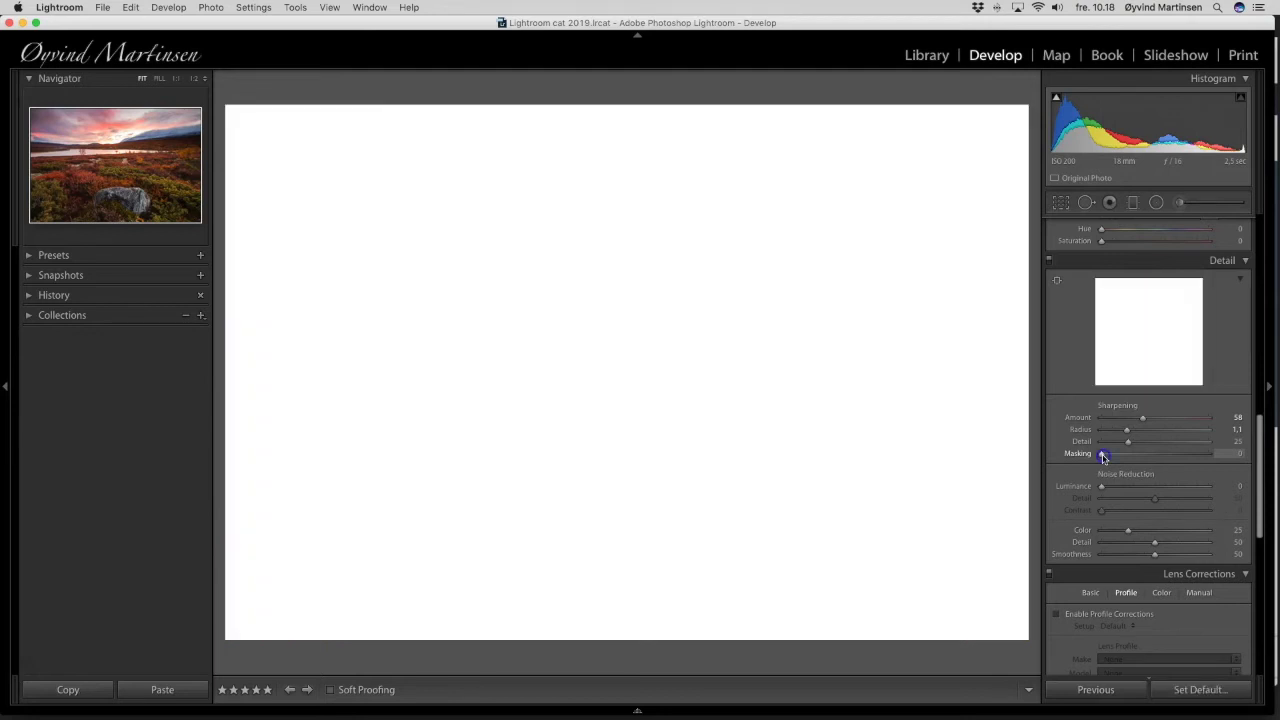
drag(1104, 457, 1145, 459)
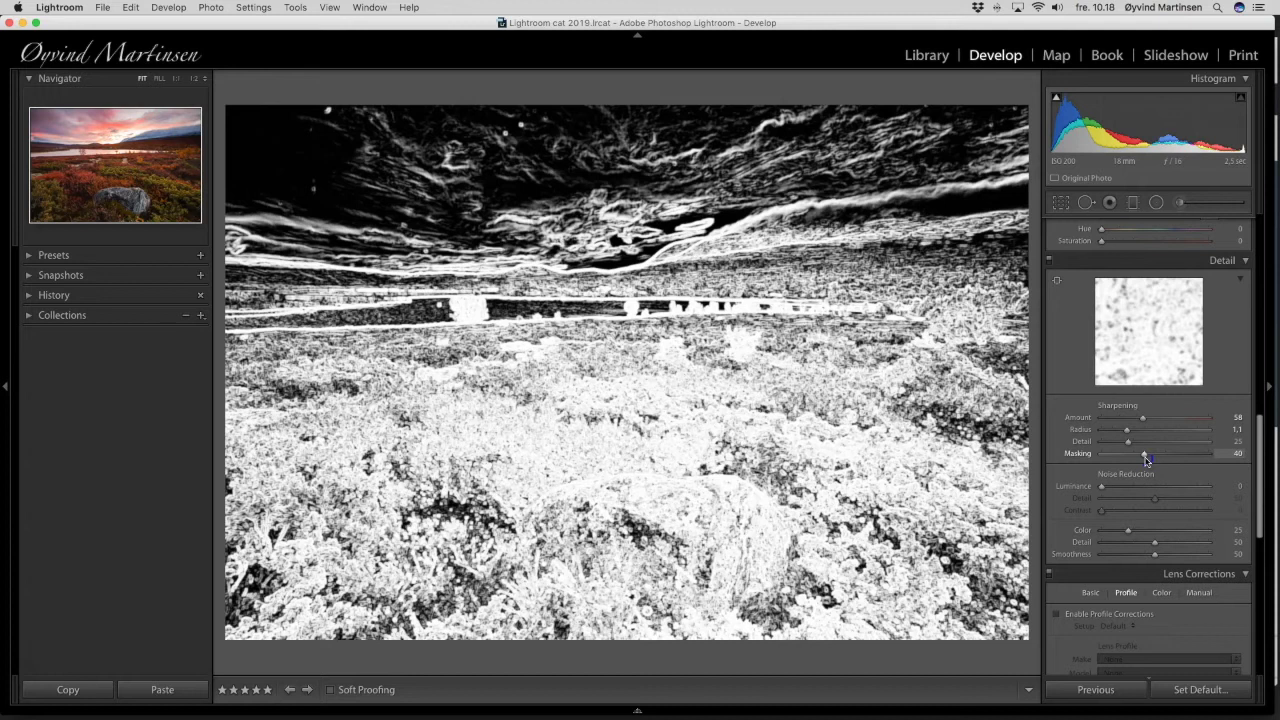
drag(1147, 459, 1147, 460)
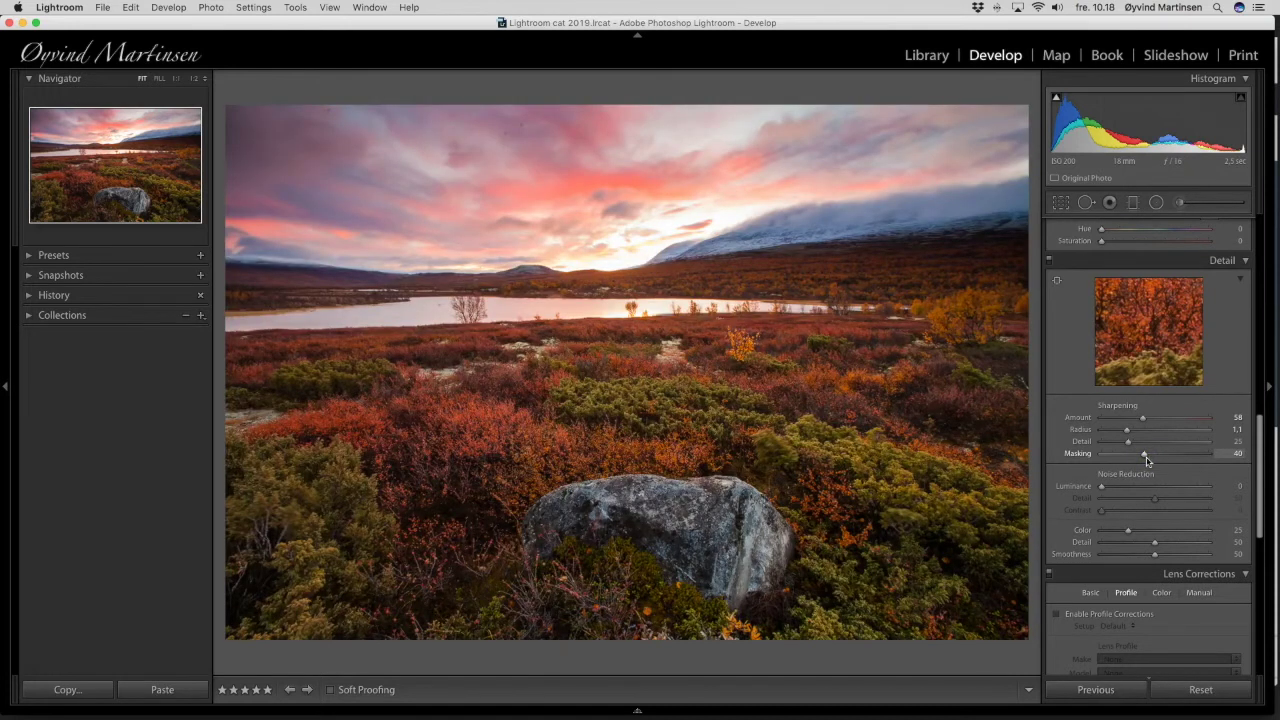
- Enable Profile Corrections and Remove Chromatic Aberration in the Lens Corrections Basic tab
scroll(1149, 461, down, 5)
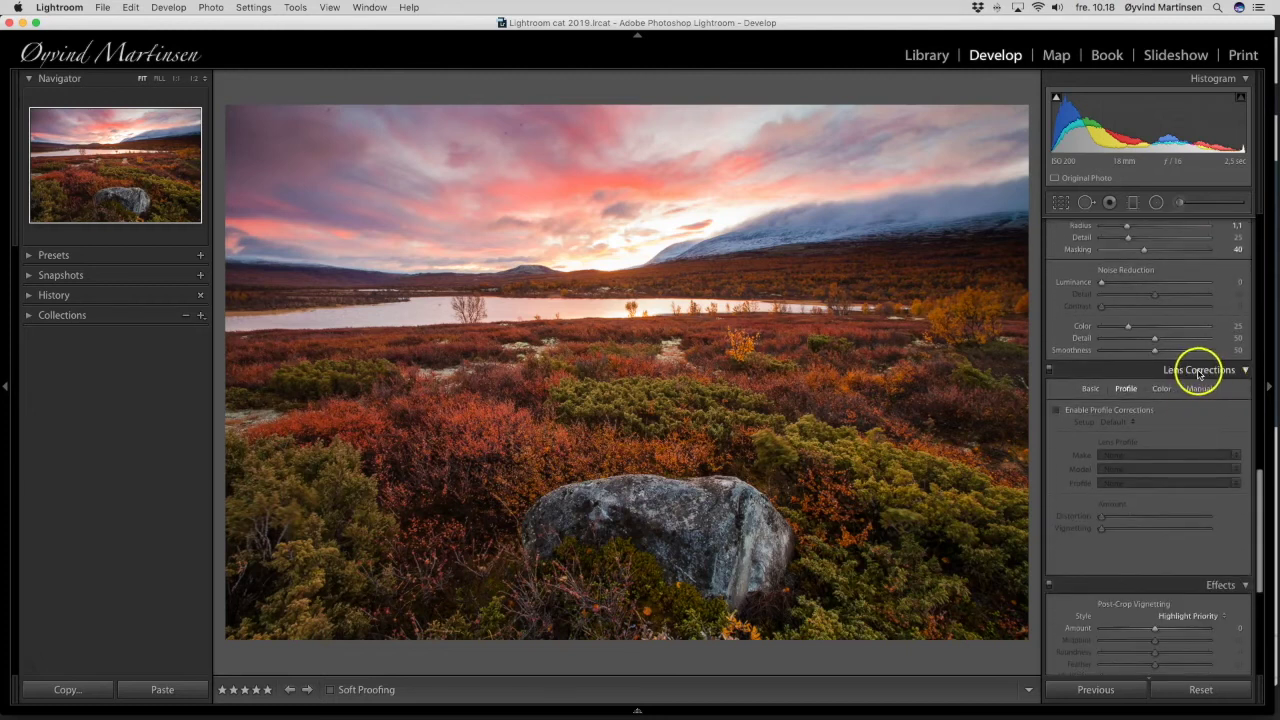
click(1089, 388)
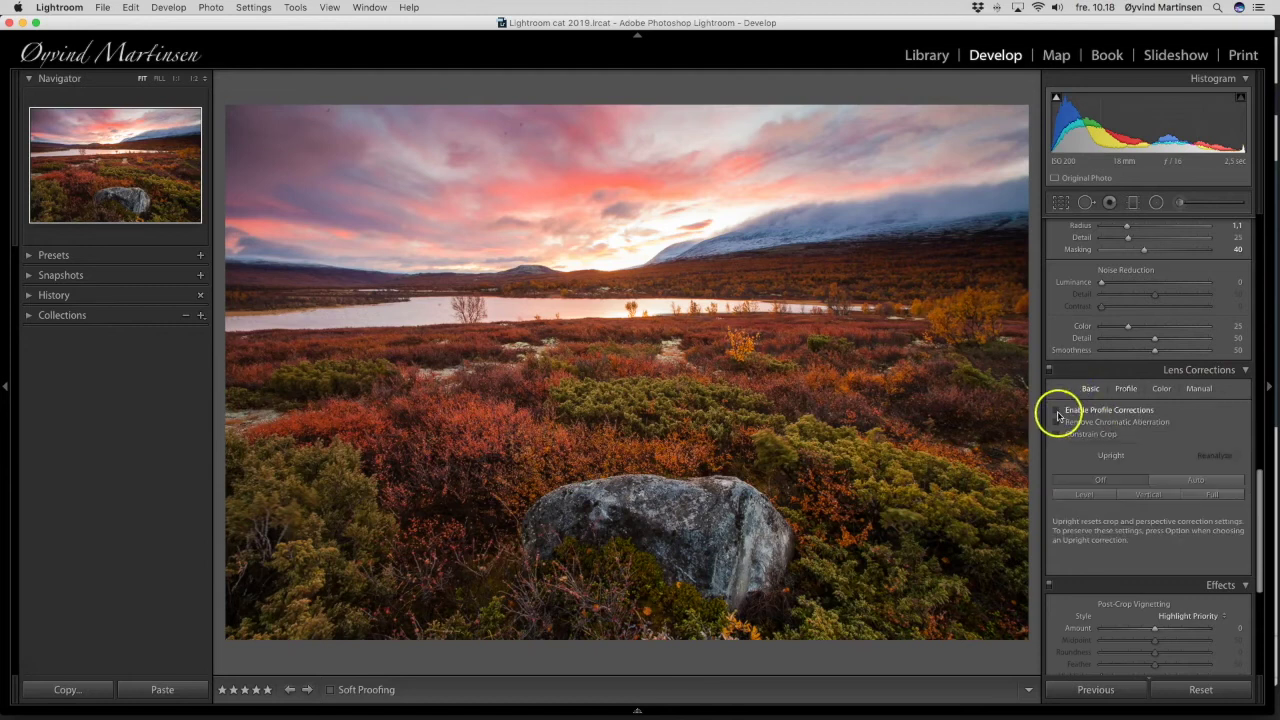
click(1056, 412)
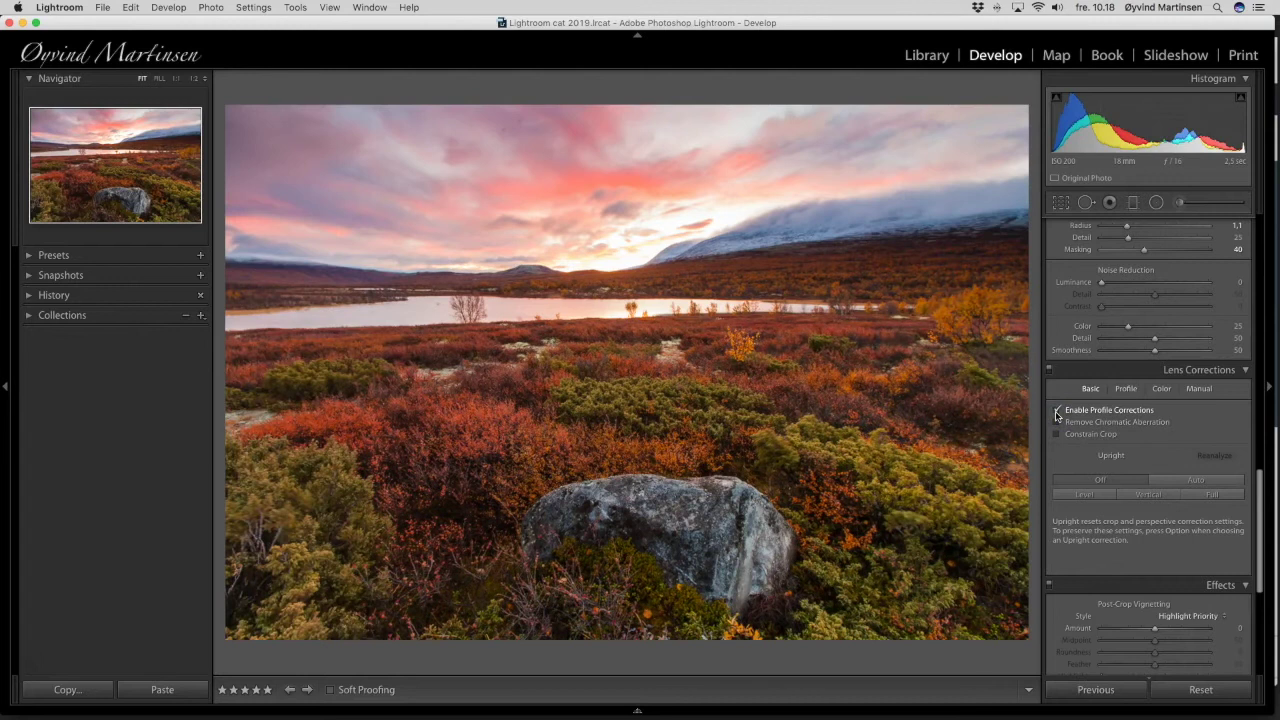
click(1057, 423)
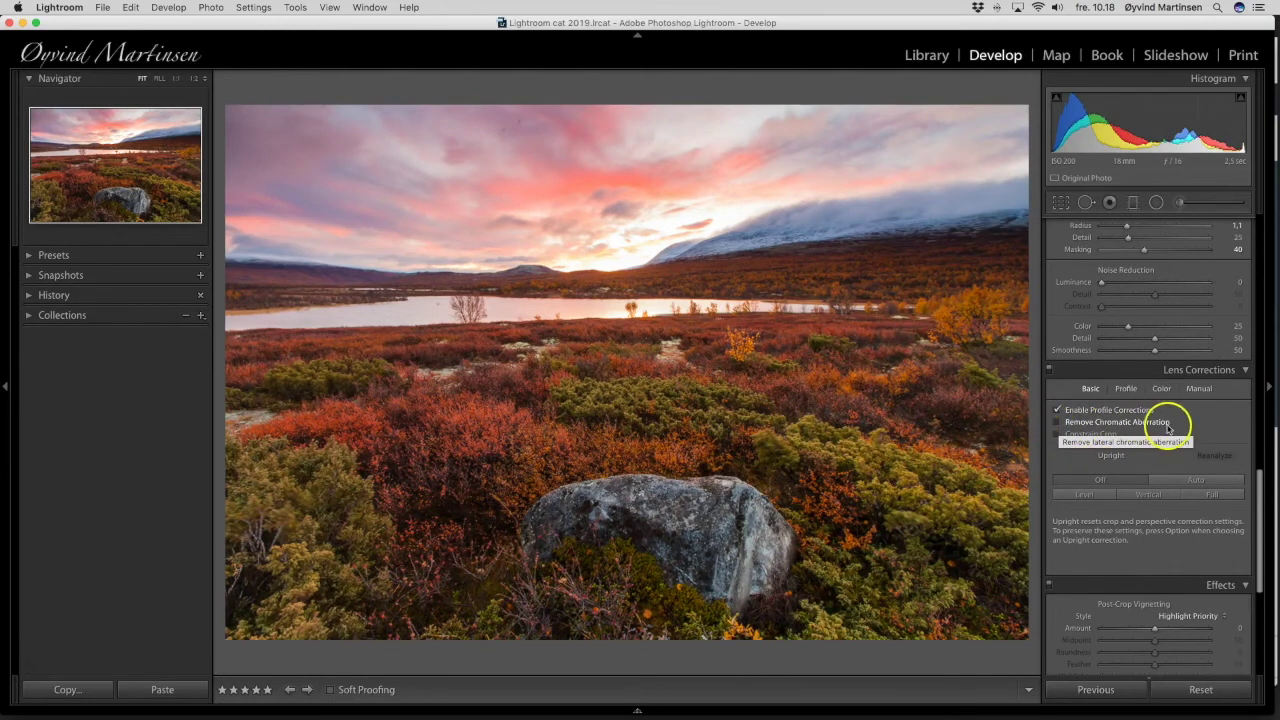
click(1057, 423)
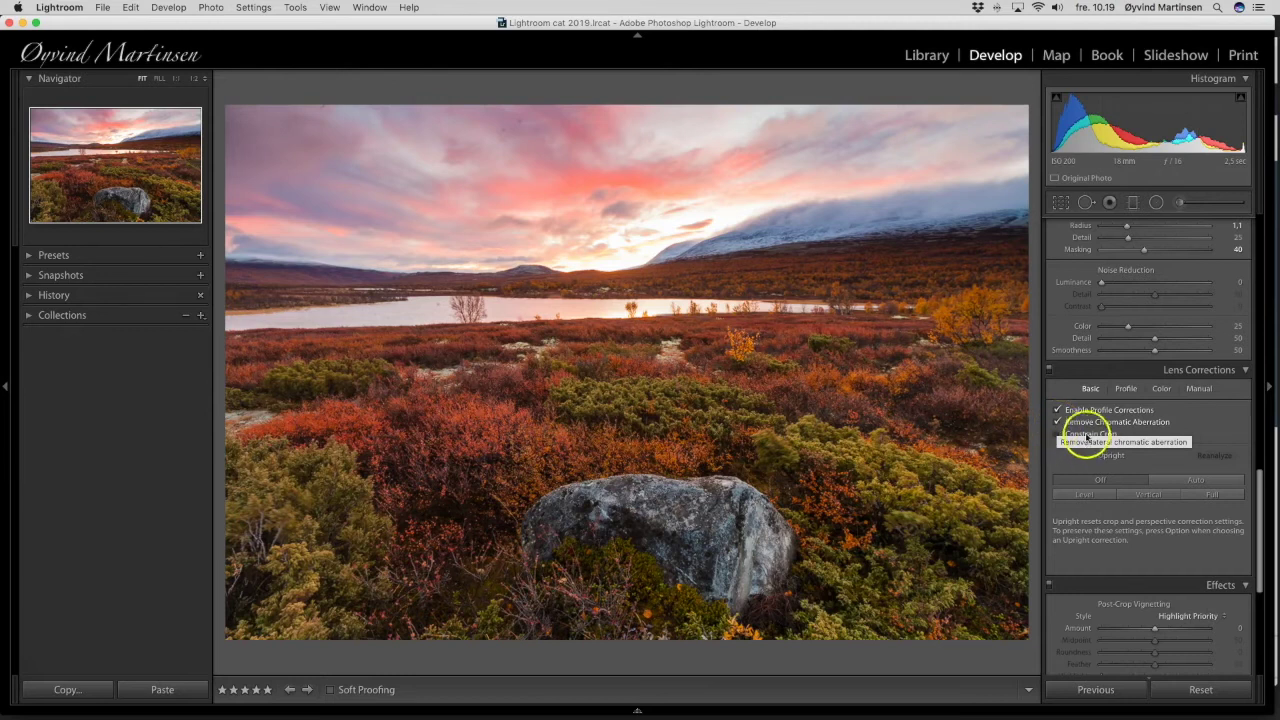
click(1058, 422)
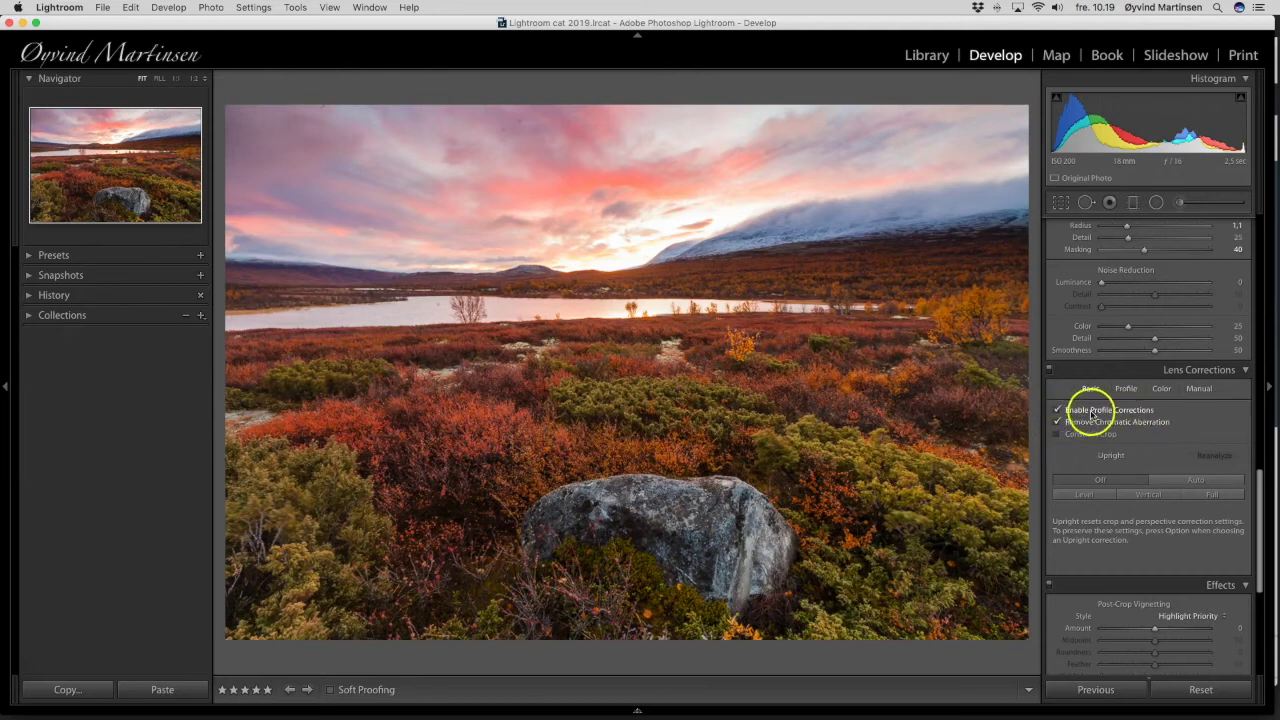
click(1079, 412)
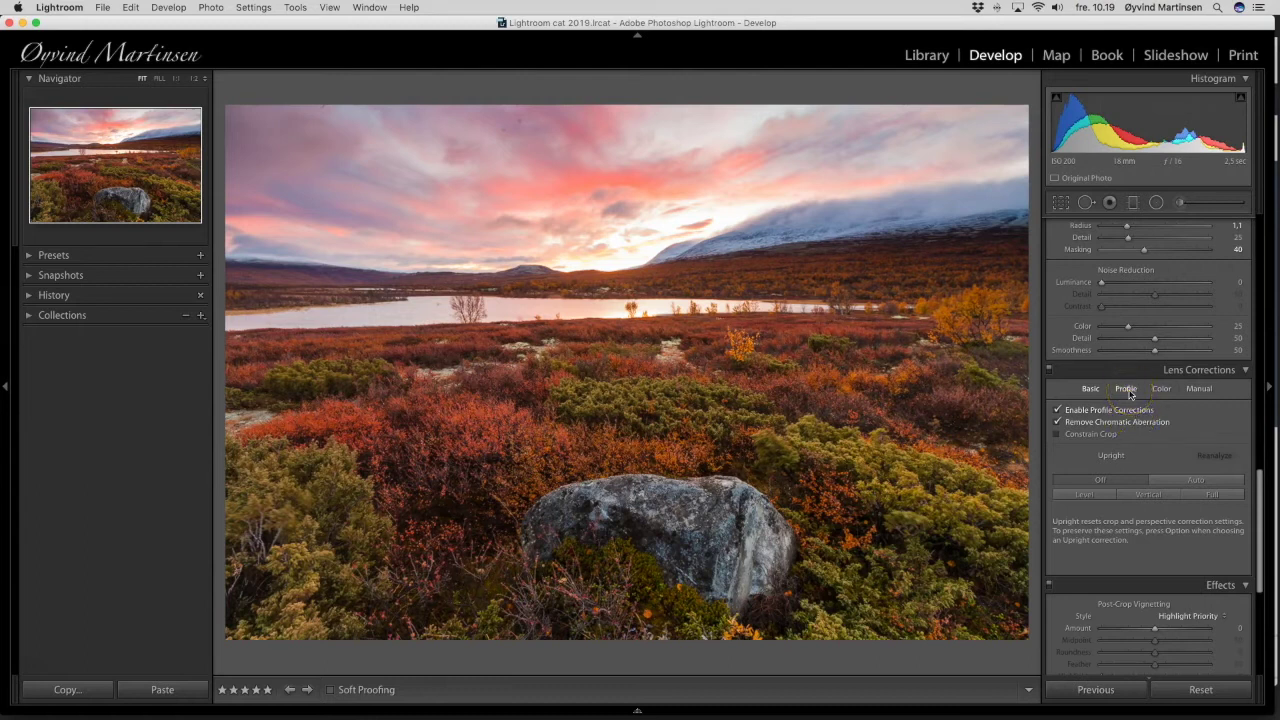
- Drop the Zeiss lens profile's vignetting correction from 100 to 0, keeping distortion at 100
click(1126, 389)
click(1143, 521)
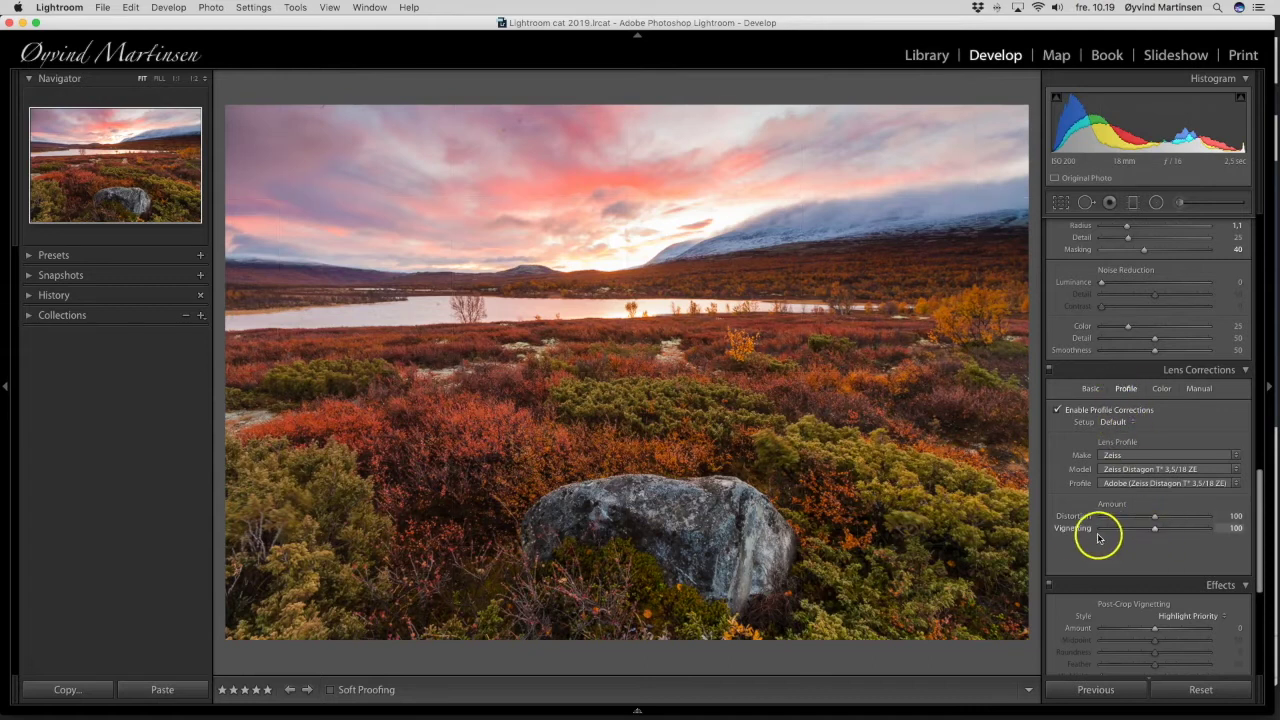
click(1156, 530)
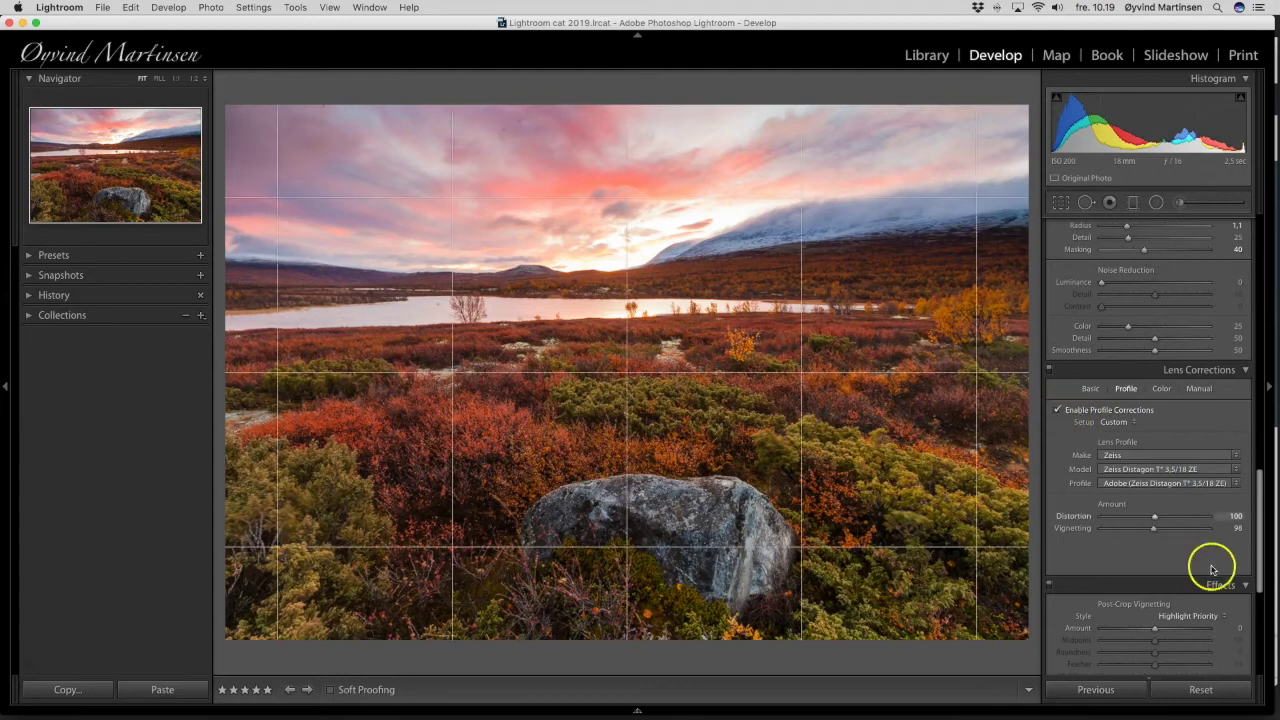
drag(1154, 530, 1086, 528)
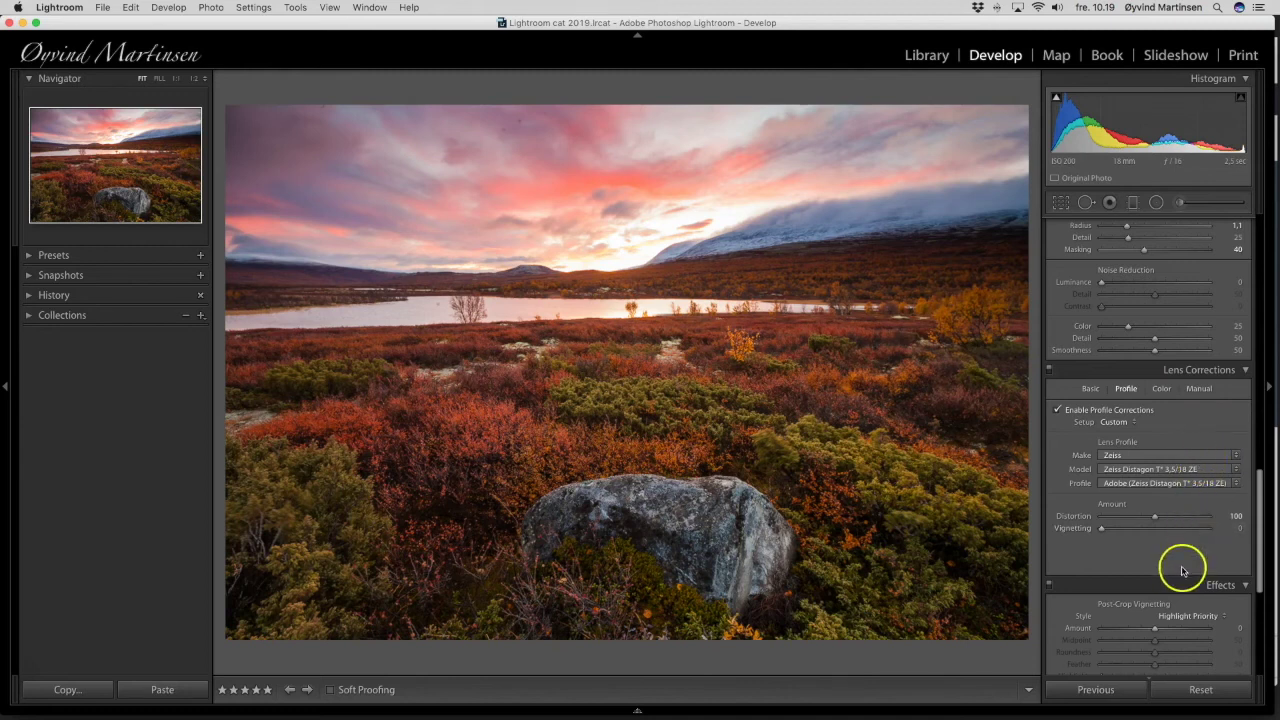
- Set the Post-Crop Vignetting Amount to -6 in Highlight Priority style to darken the edges
scroll(1155, 630, down, 5)
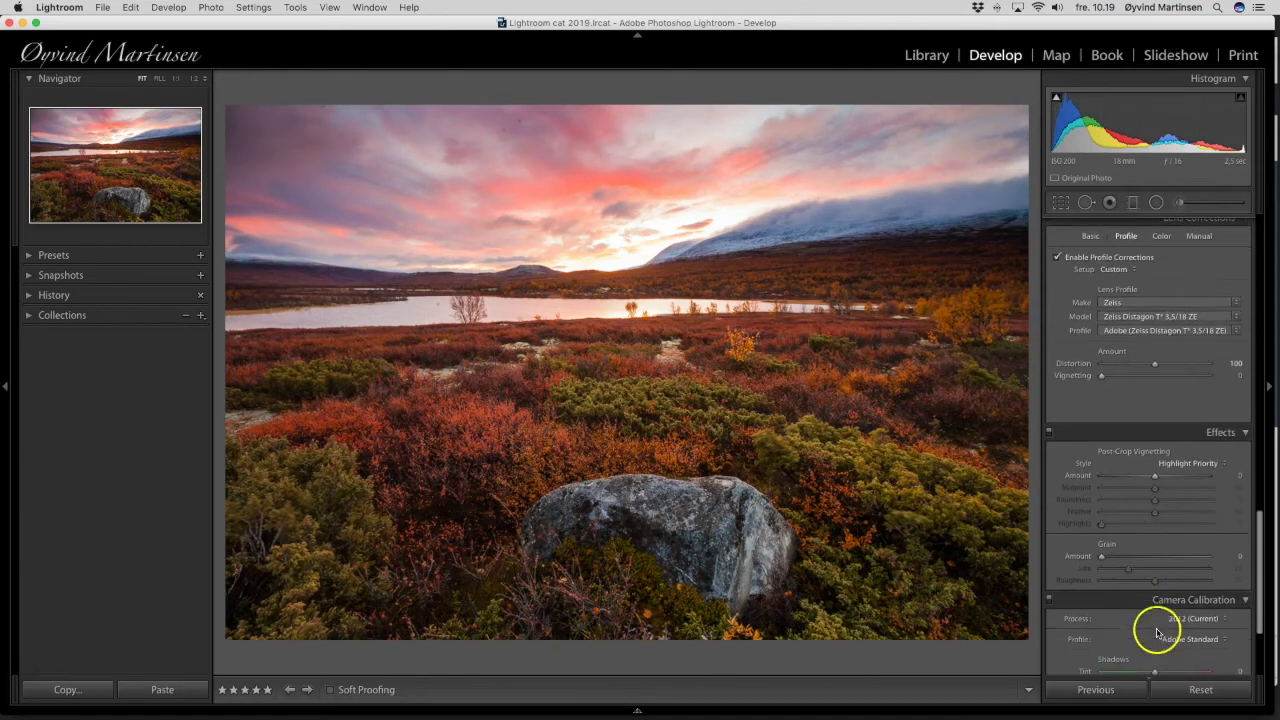
click(1156, 478)
mouse_move(1156, 478)
mouse_down()
mouse_move(1084, 480)
mouse_move(1275, 478)
mouse_move(1153, 484)
mouse_up()
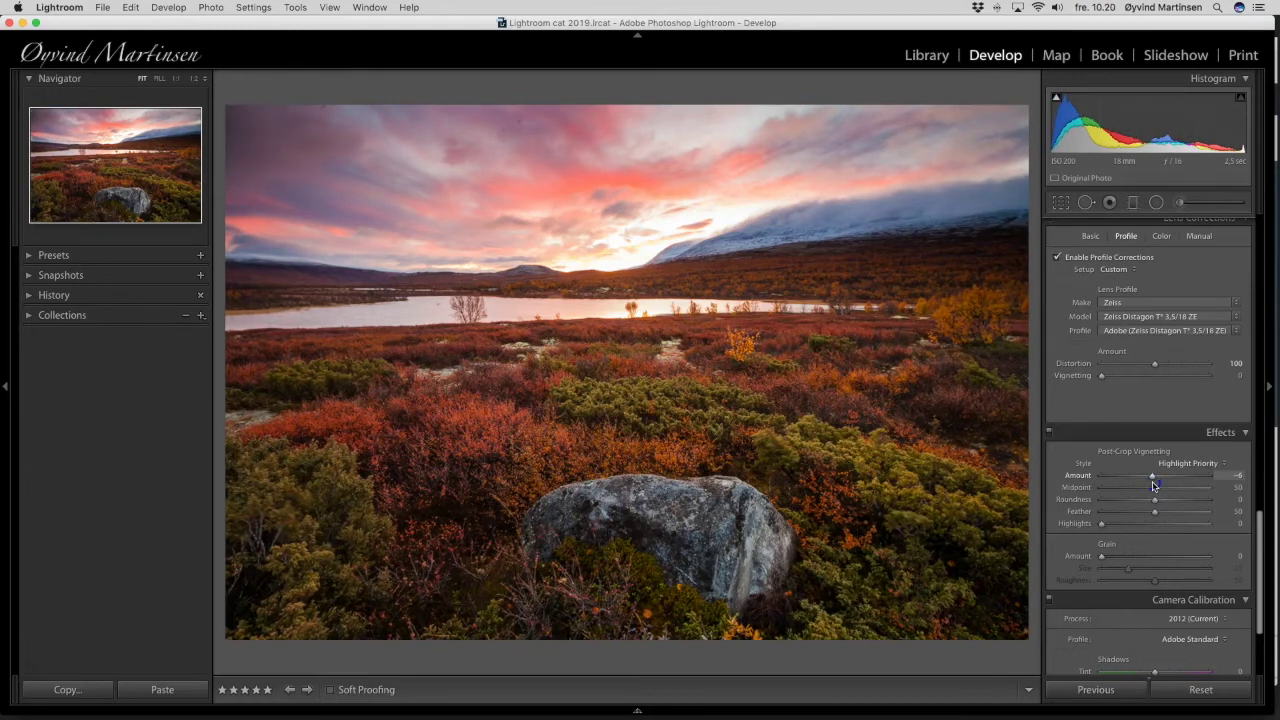
drag(1154, 486, 1154, 485)
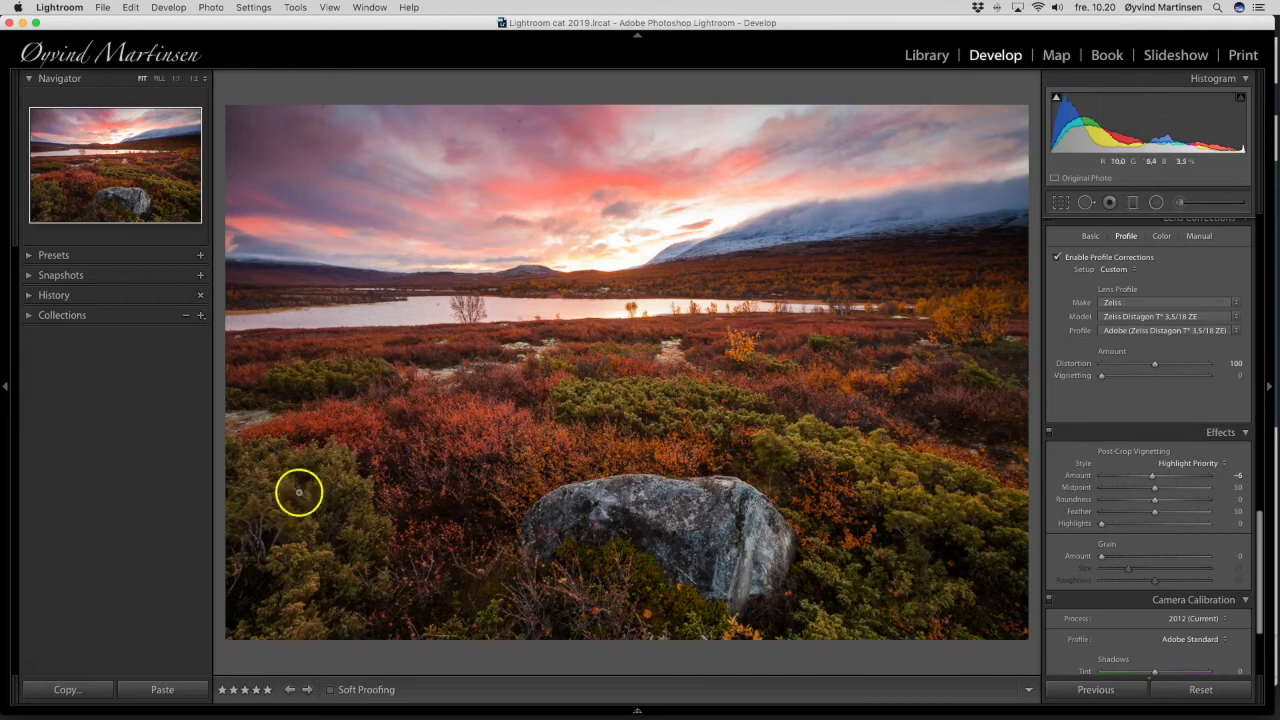
- Select the Adjustment Brush and make the brush much larger
click(1102, 372)
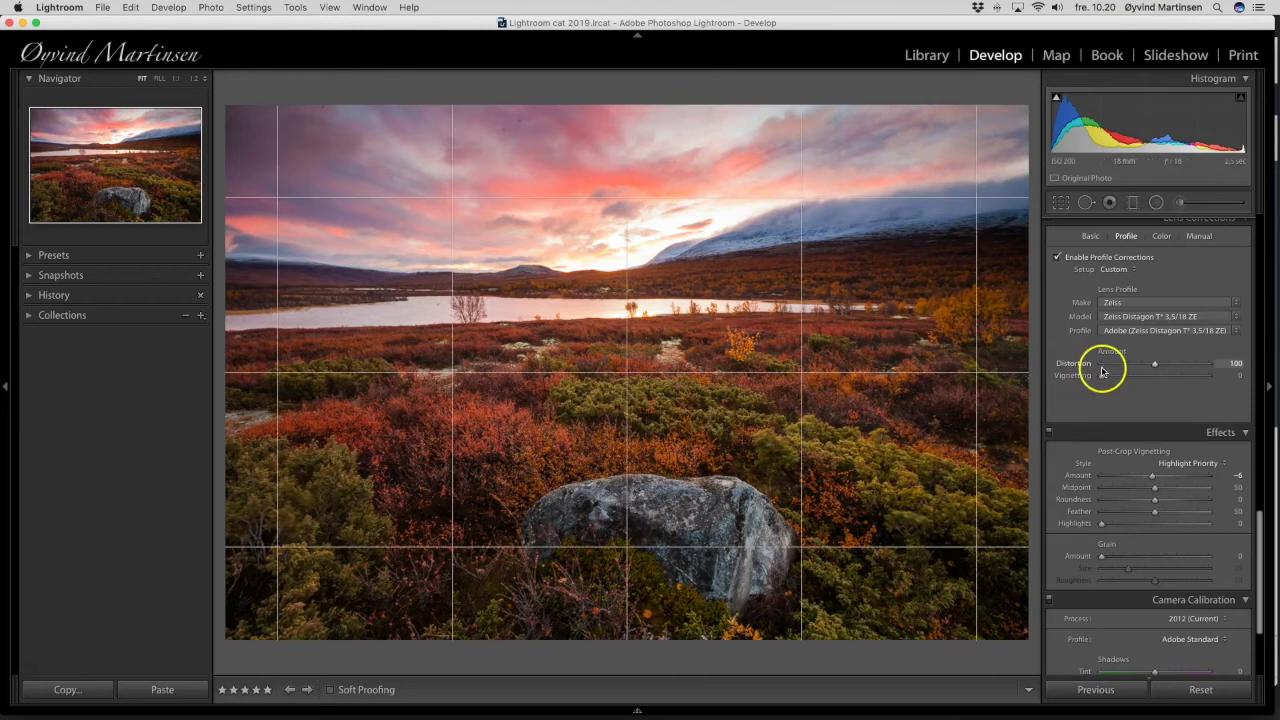
click(1181, 203)
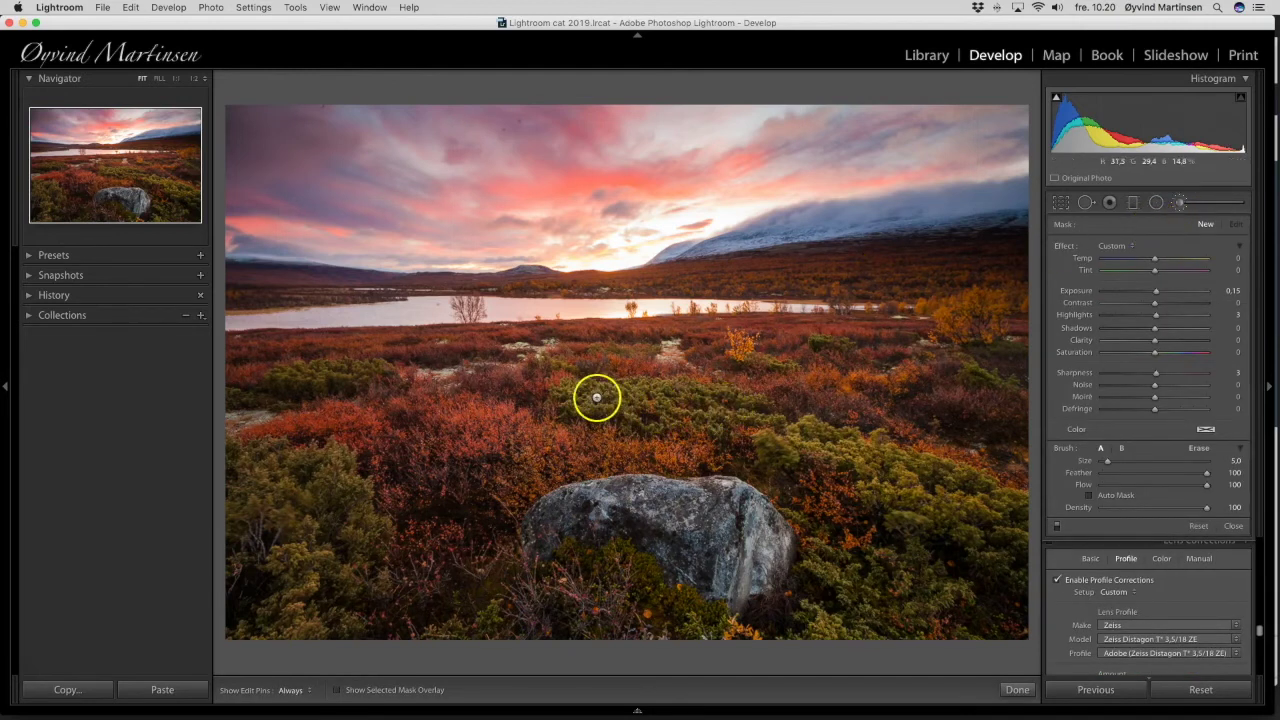
key(bracketright)
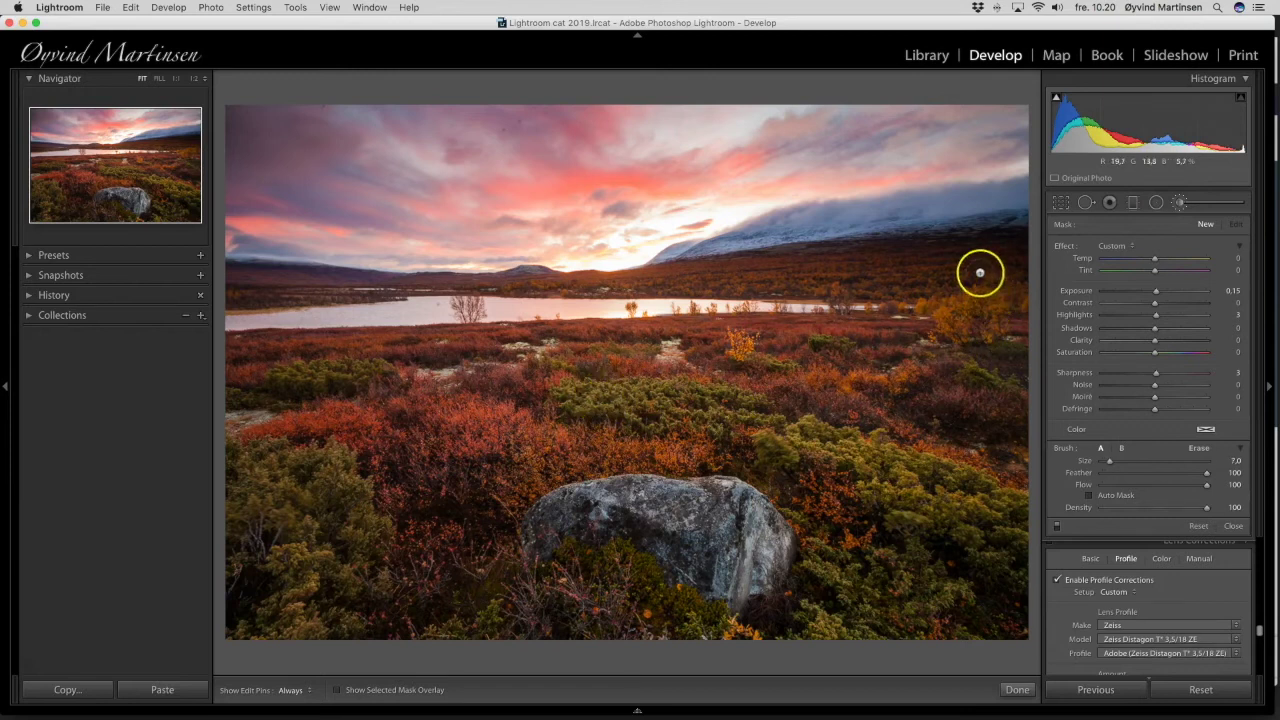
key(bracketright)
key(bracketright)
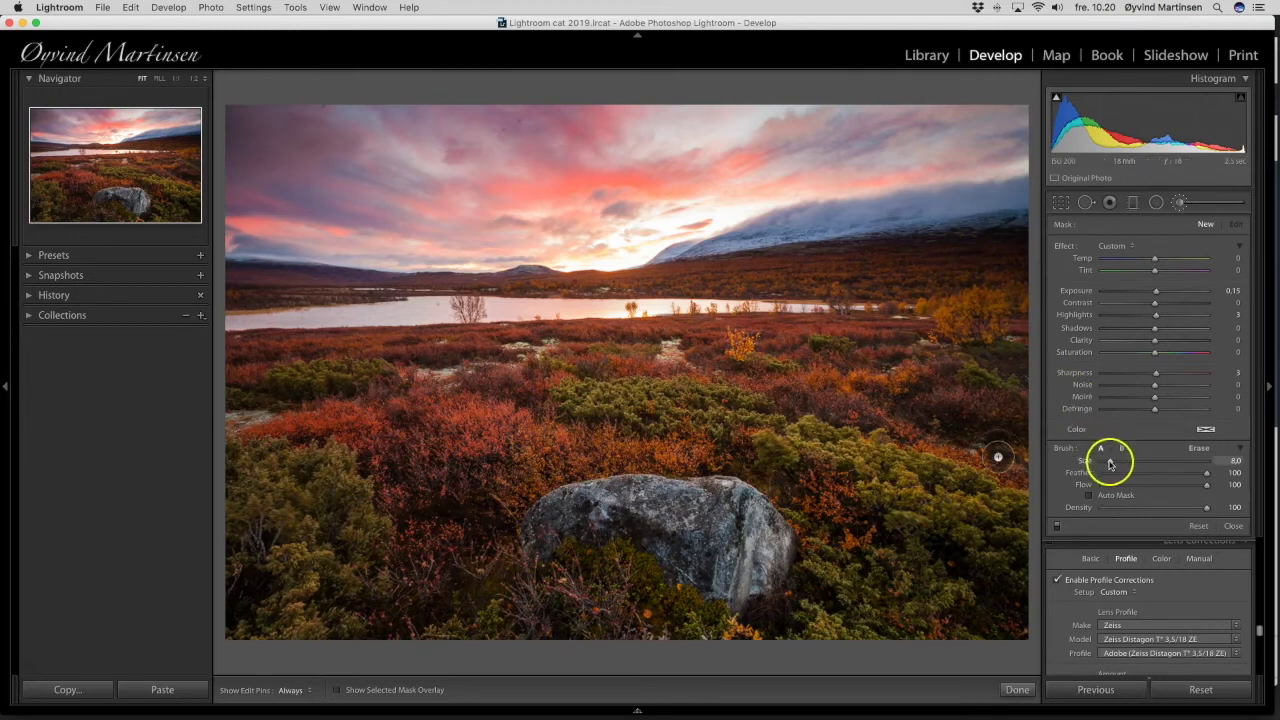
mouse_move(1109, 463)
mouse_down()
mouse_move(1130, 463)
mouse_move(1109, 466)
mouse_up()
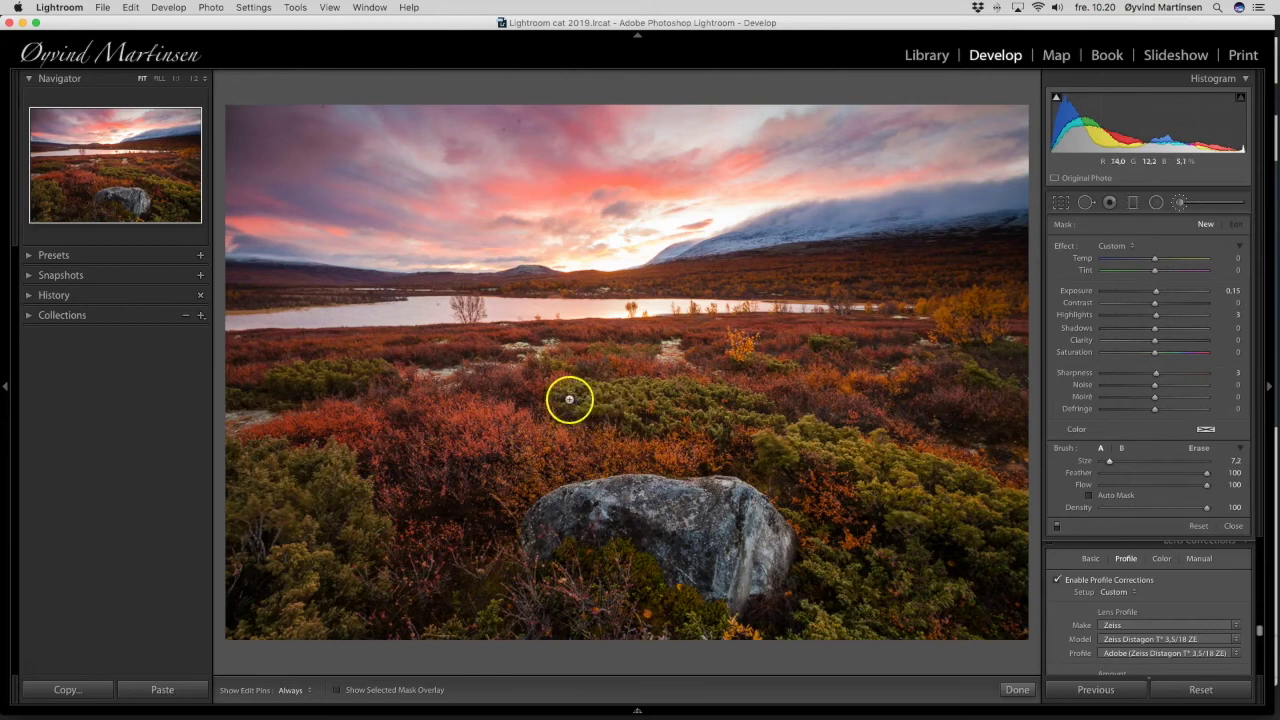
- Hide the adjustment pins and set the foreground heath brush's exposure to 0.13
key(h)
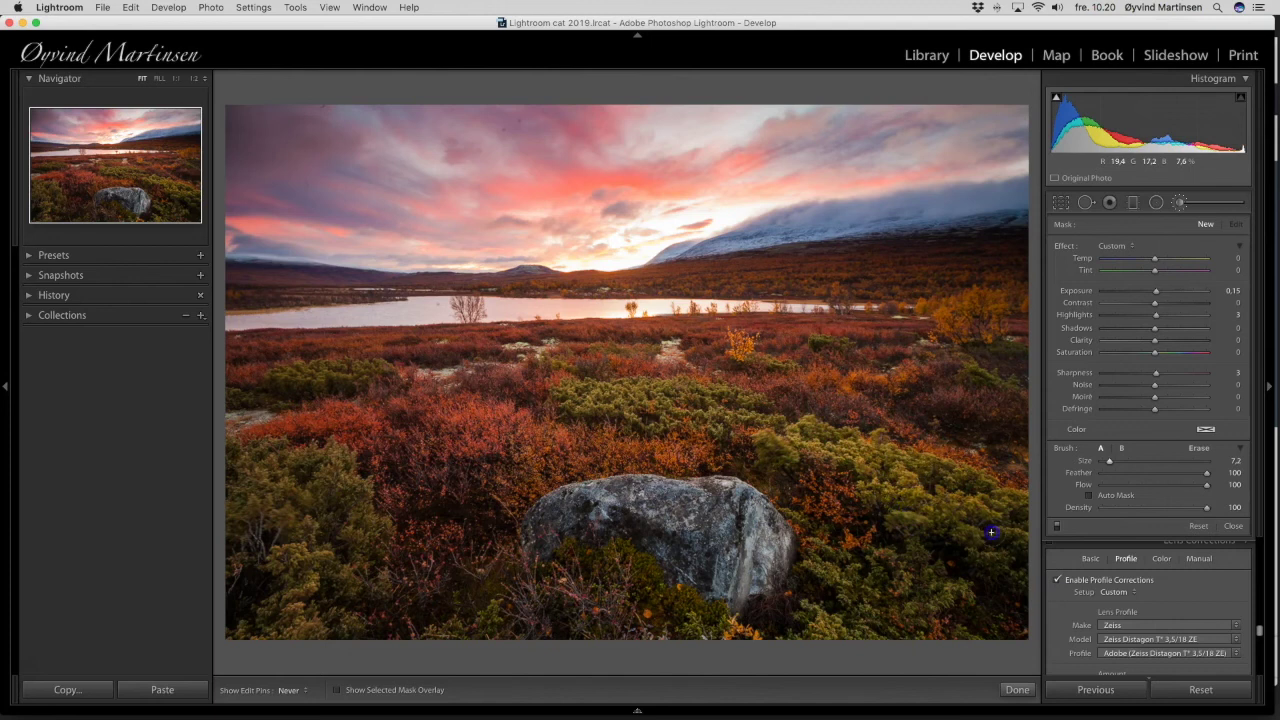
key(h)
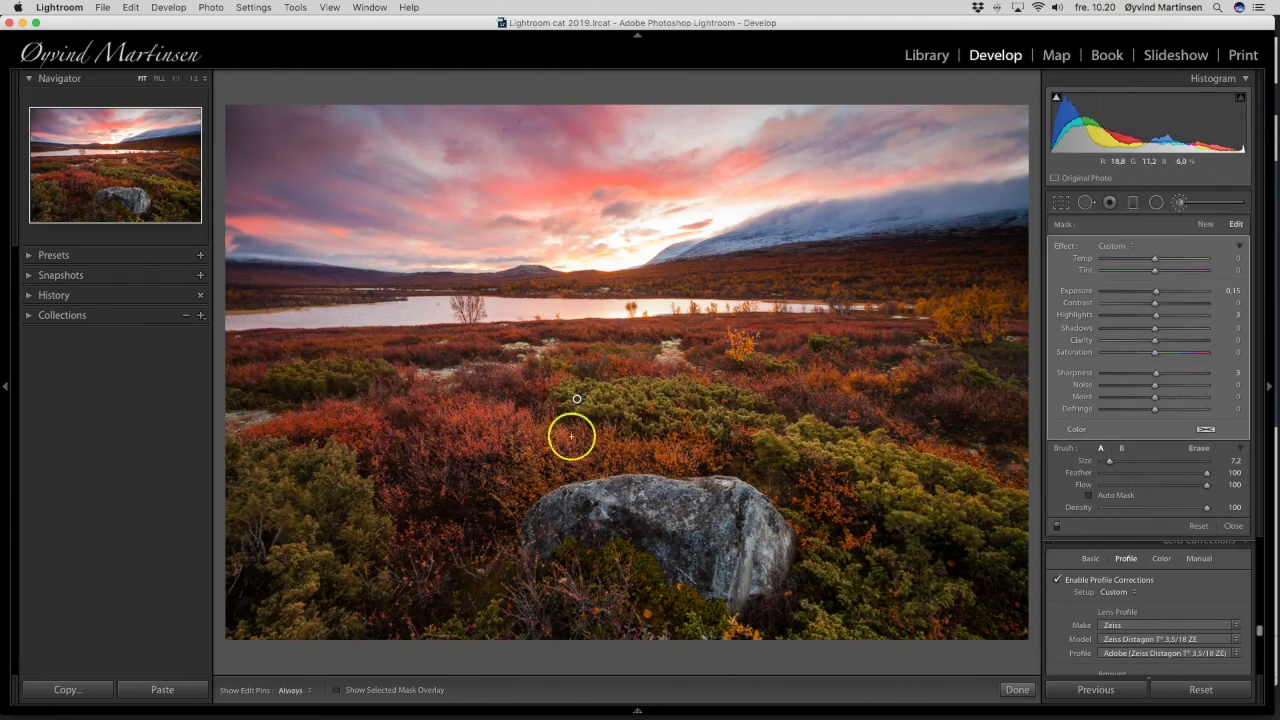
key(h)
key(h)
key(h)
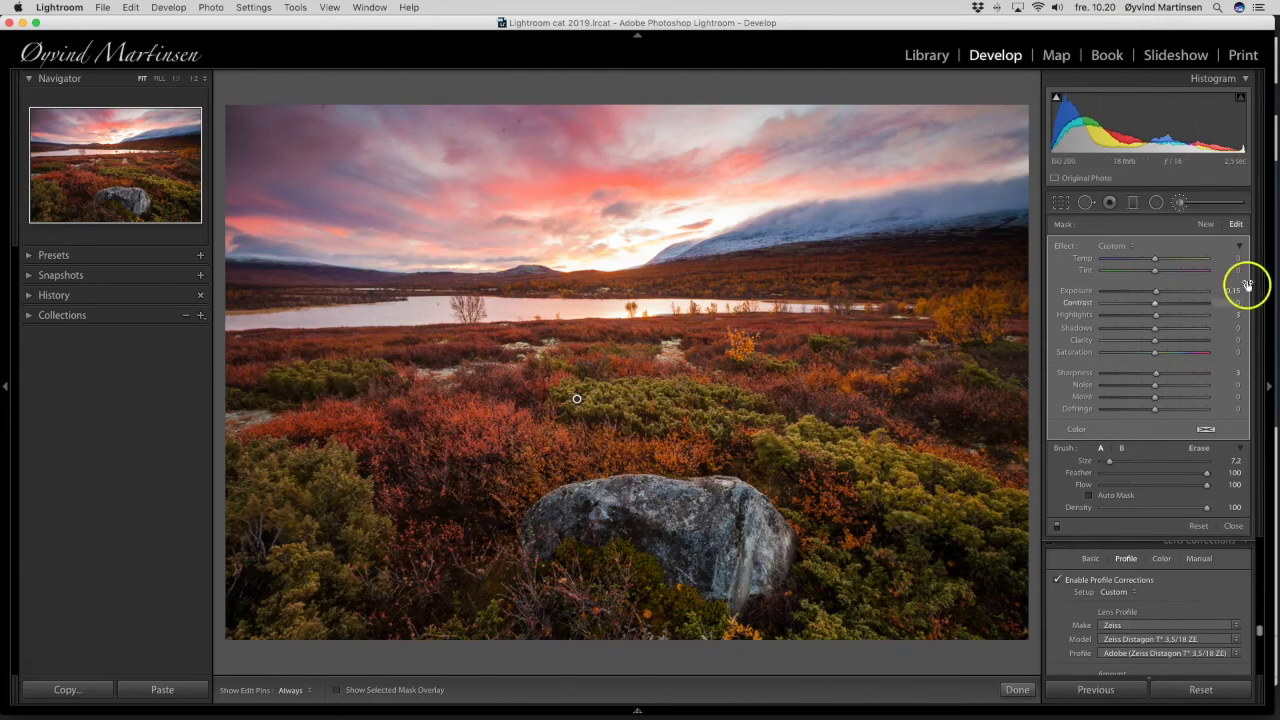
mouse_move(1159, 291)
mouse_down()
mouse_move(1235, 300)
mouse_move(1159, 297)
mouse_up()
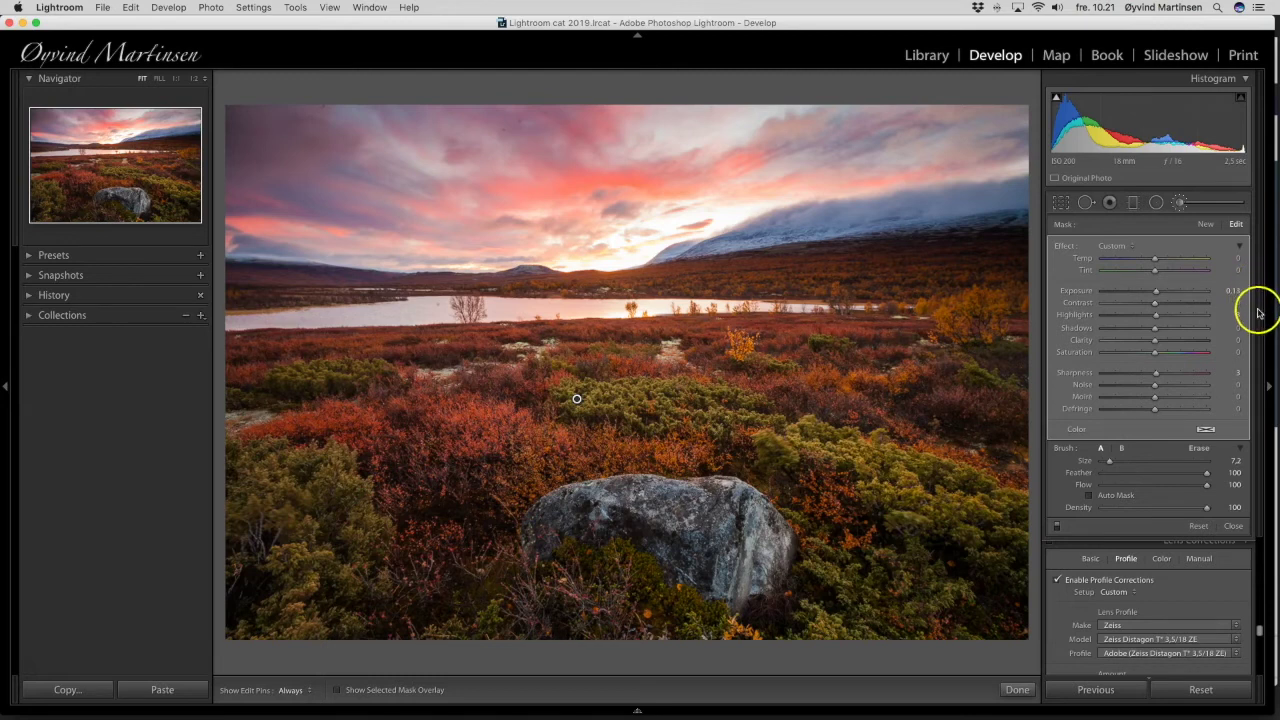
- Close the adjustment brush, zoom to 1:1 on the top of the sky, and choose Spot Removal
click(1233, 527)
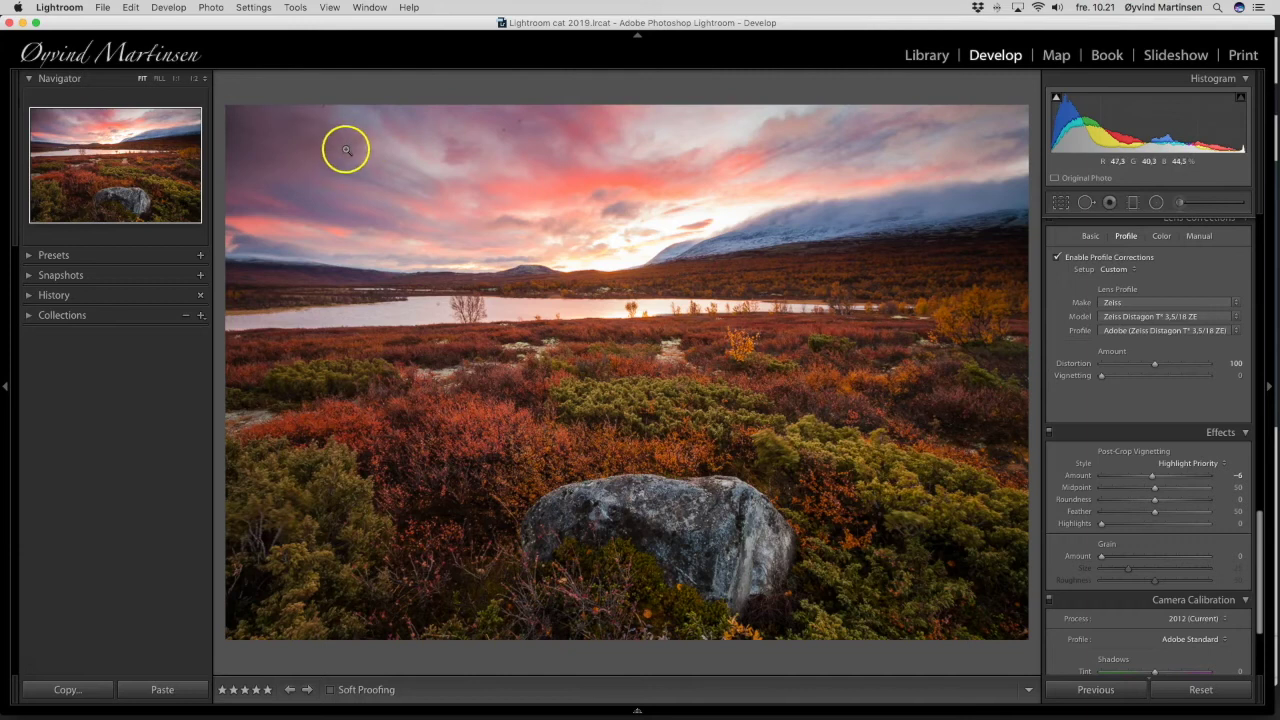
click(529, 120)
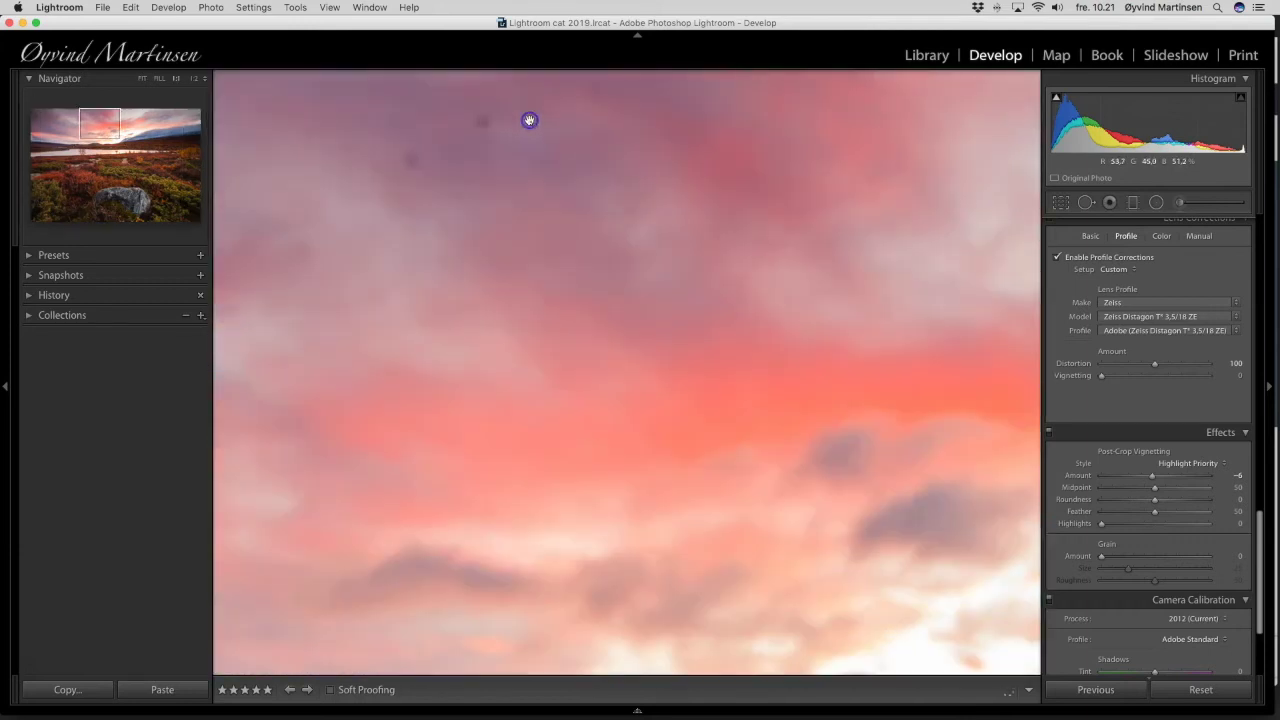
drag(541, 180, 560, 331)
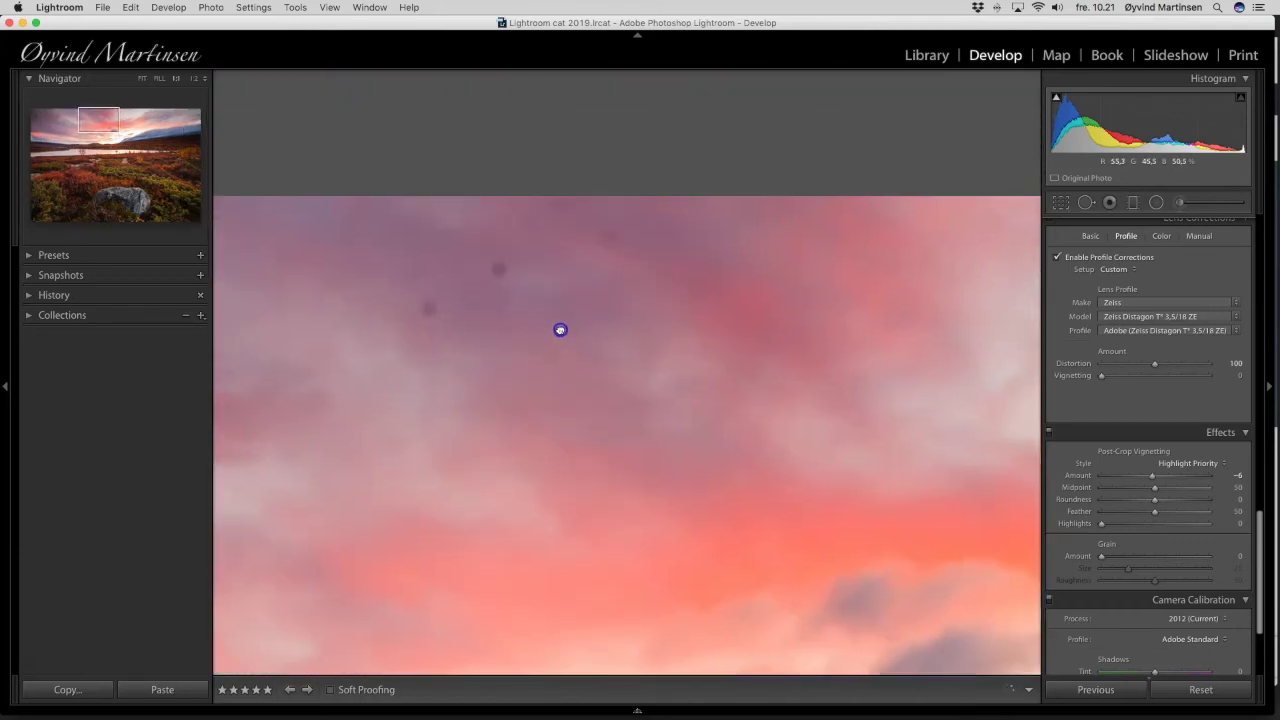
click(1086, 203)
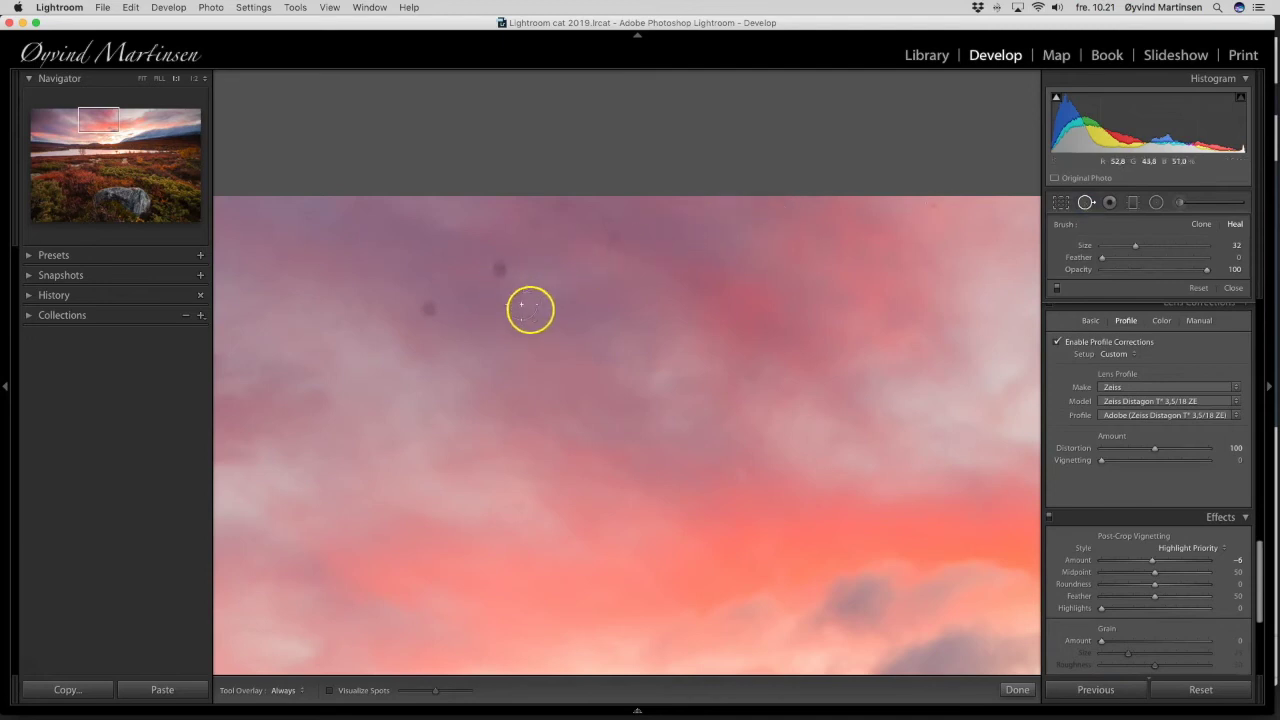
scroll(546, 319, up, 5)
scroll(497, 271, down, 1)
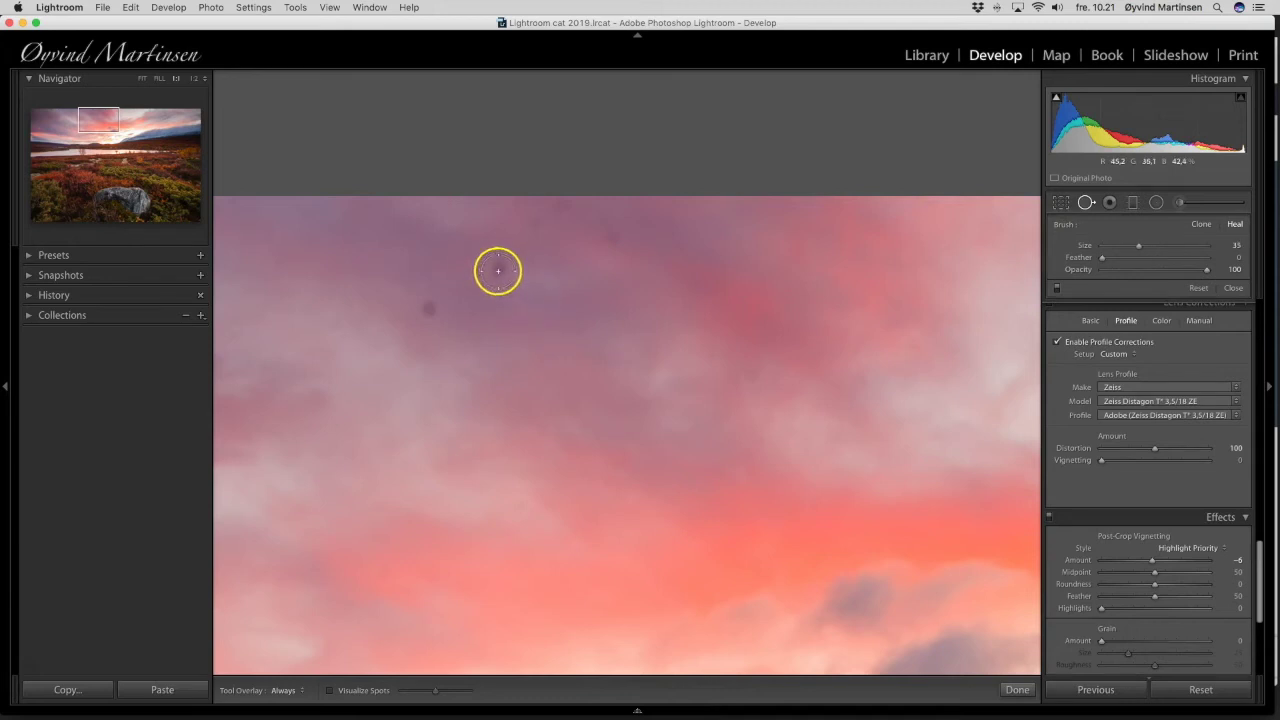
- Heal four dust specks in the upper sky, moving the last heal's sample area
click(499, 271)
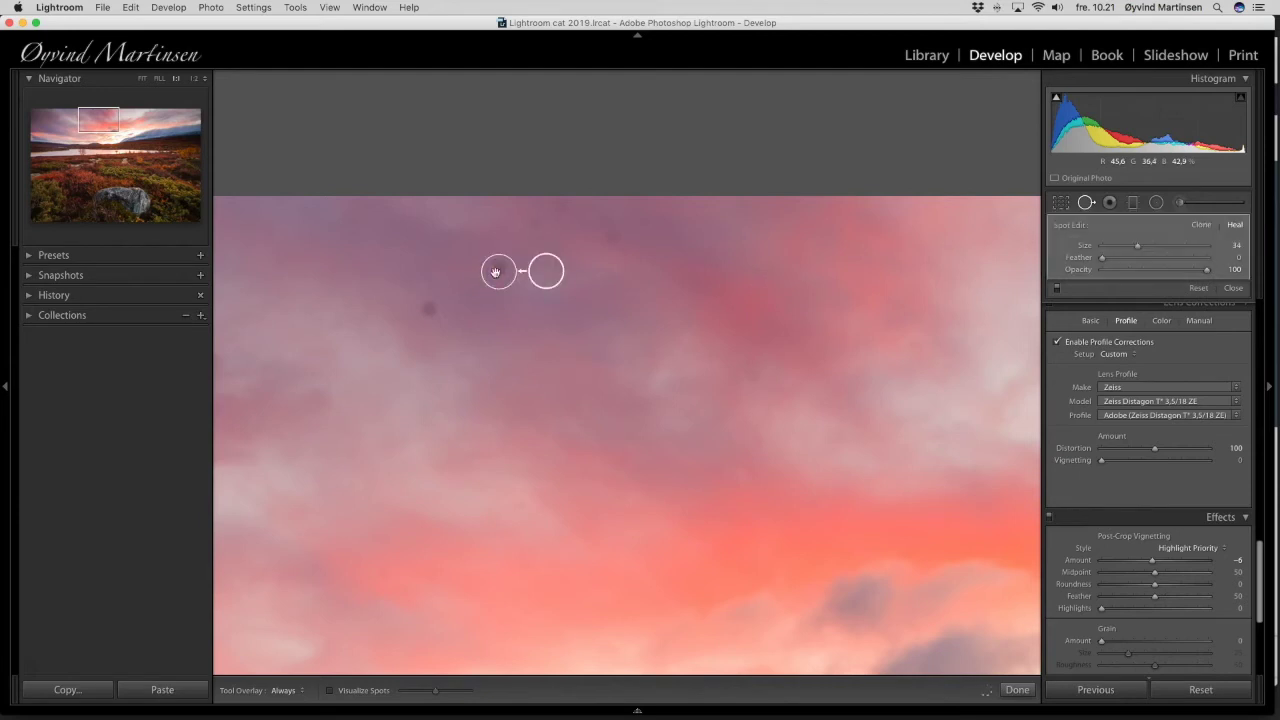
click(424, 310)
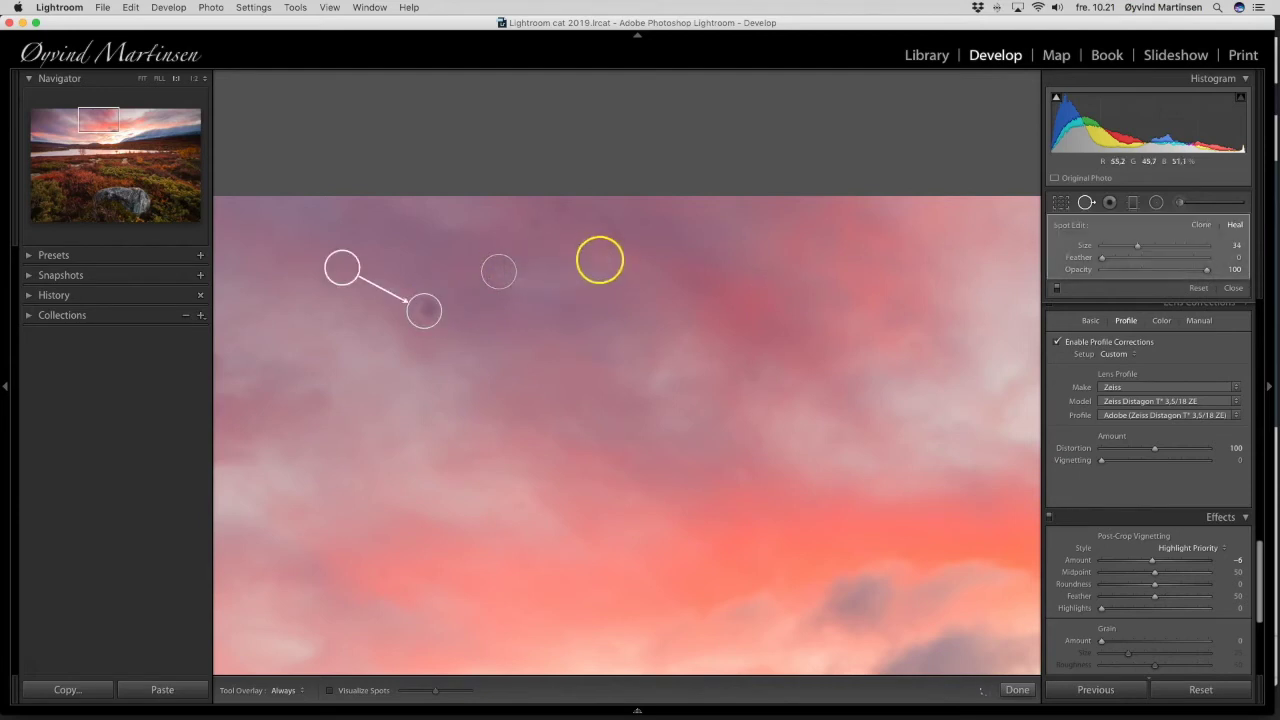
click(612, 231)
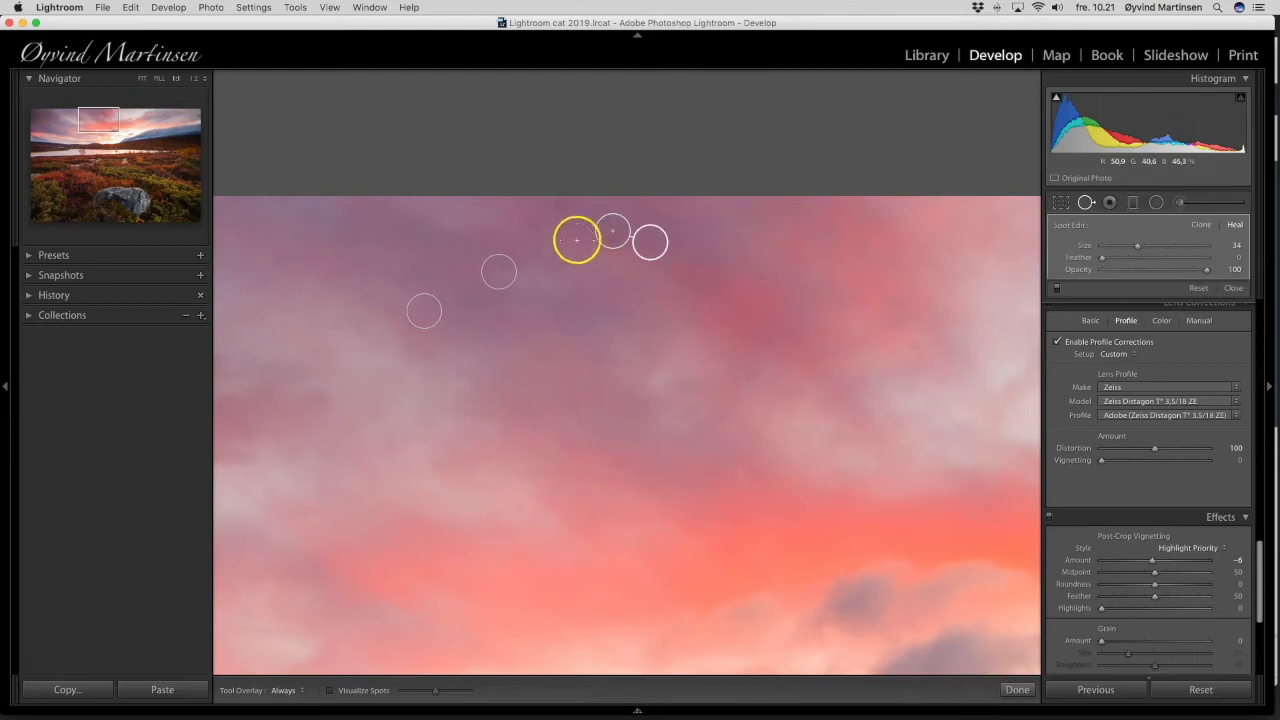
click(567, 205)
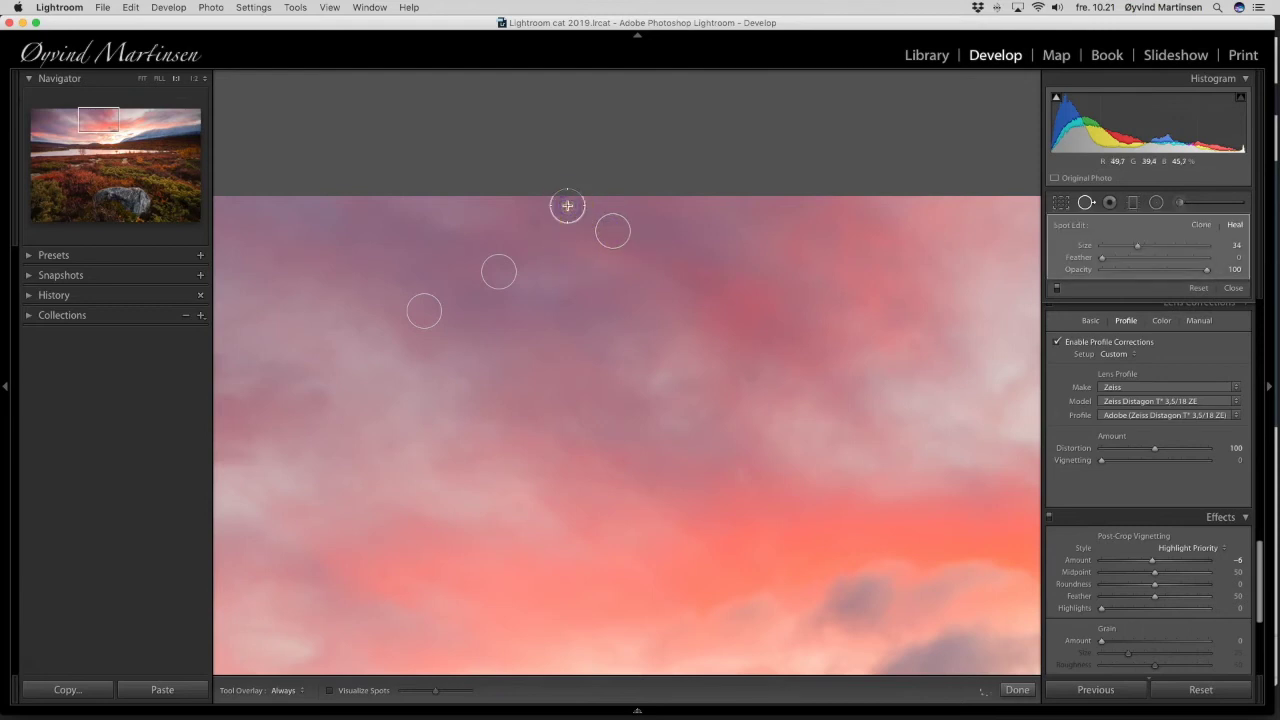
mouse_move(567, 205)
mouse_down()
mouse_move(535, 227)
mouse_move(606, 213)
mouse_move(530, 226)
mouse_up()
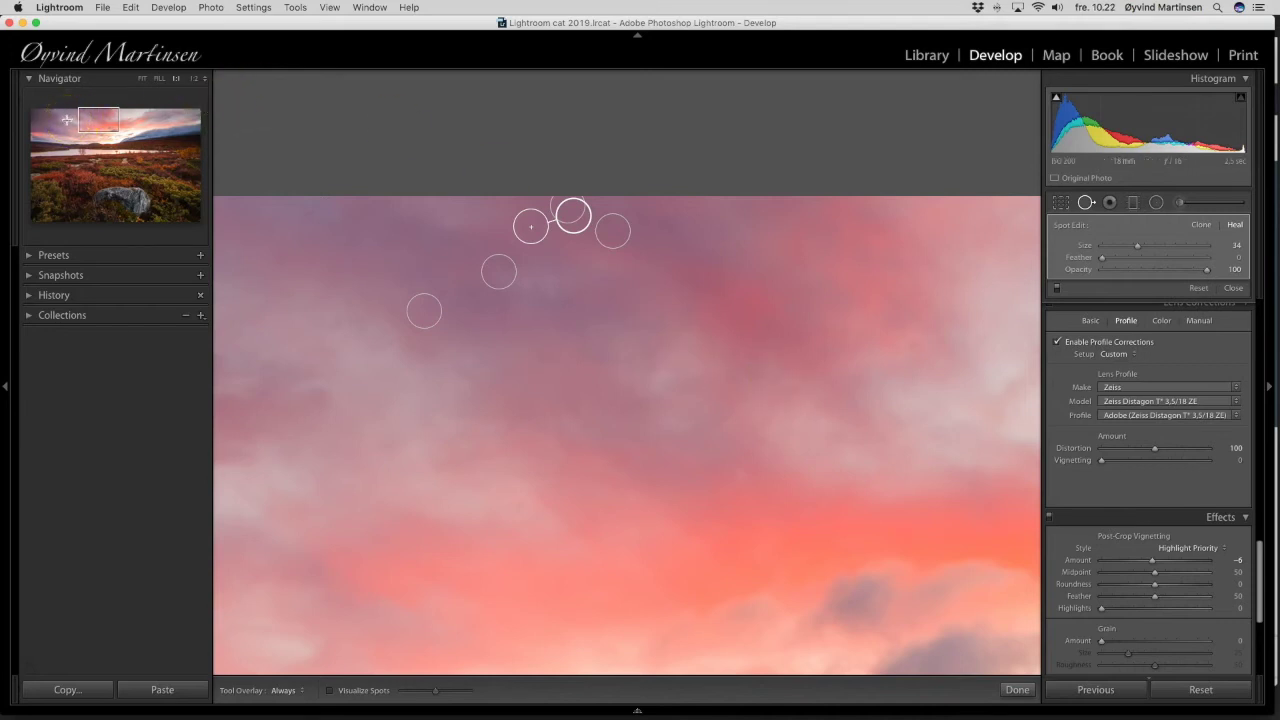
- Move to the upper-left sky and heal two dust spots, refining one heal's sample area
click(67, 120)
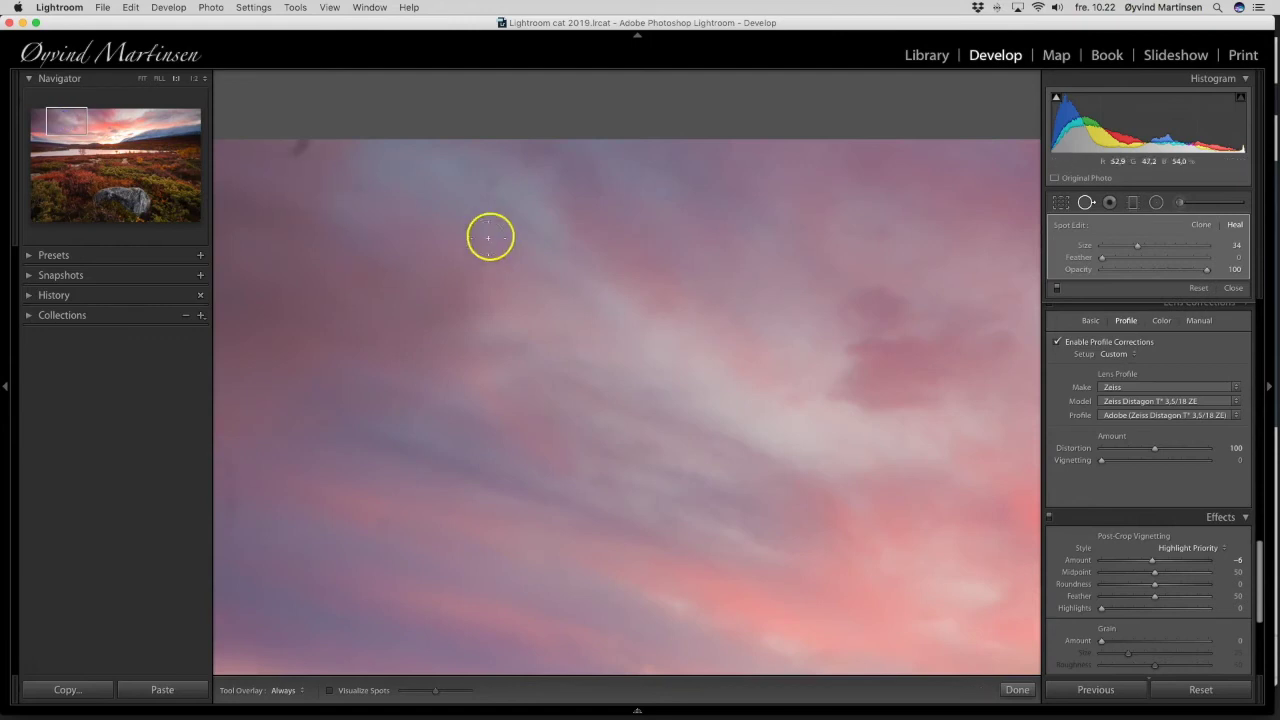
click(491, 184)
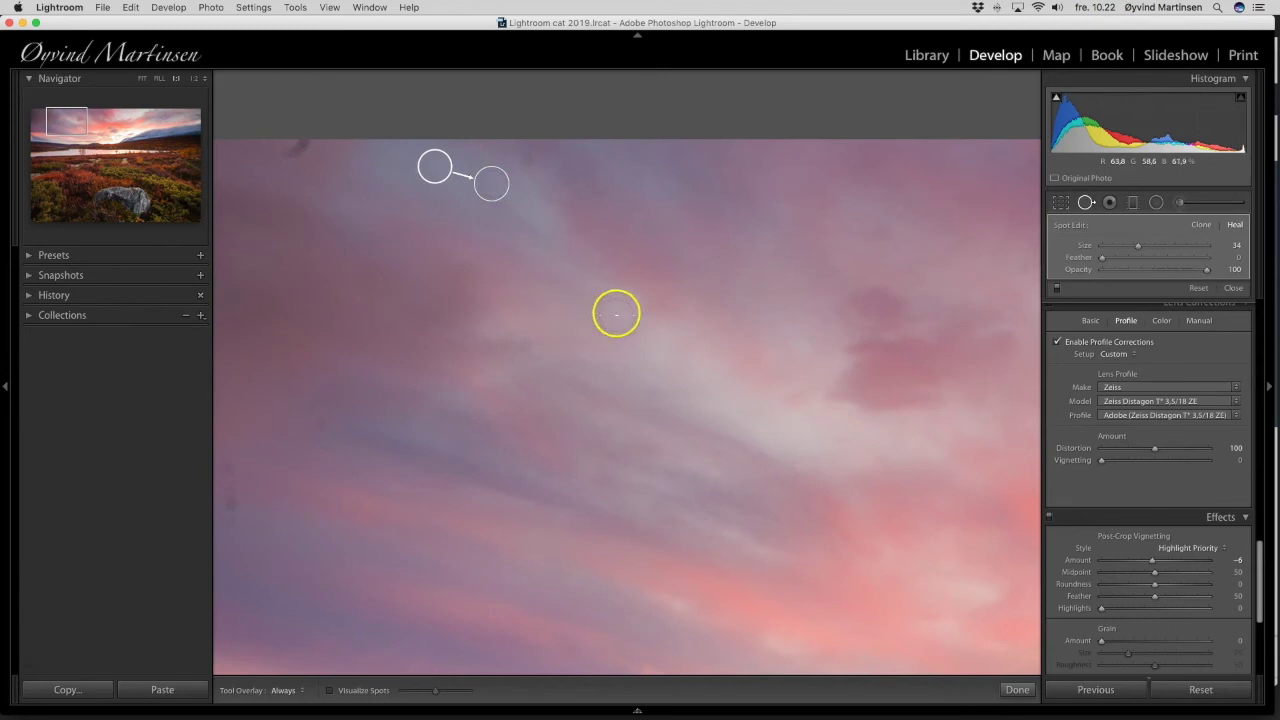
click(319, 423)
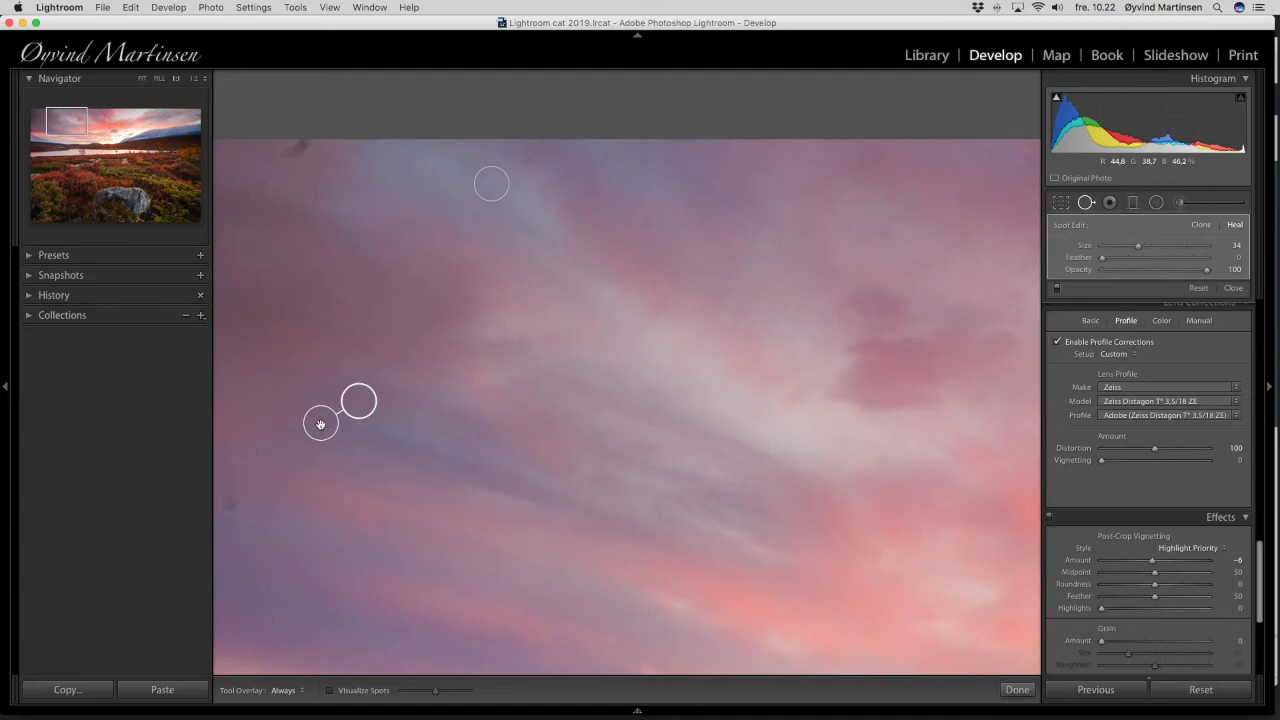
click(361, 401)
mouse_move(361, 401)
mouse_down()
mouse_move(303, 357)
mouse_move(362, 368)
mouse_move(370, 402)
mouse_up()
drag(361, 389, 368, 398)
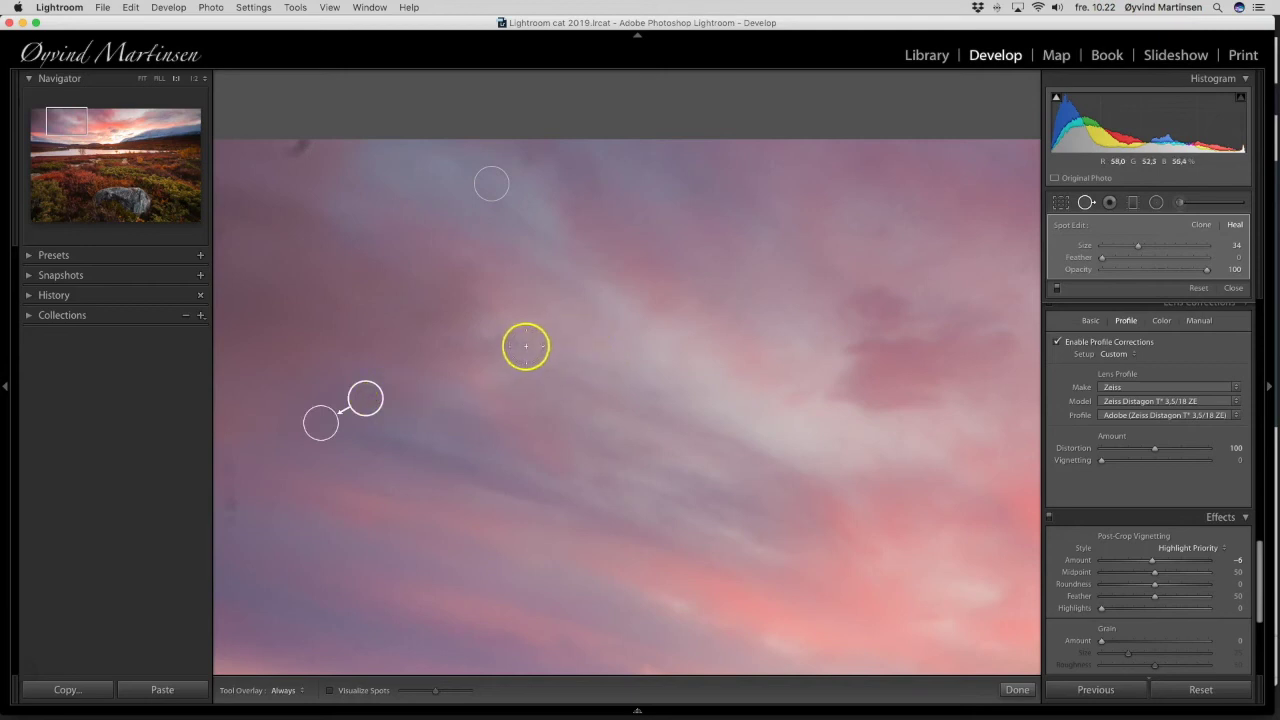
- Heal four more spots across the middle, top and left edge, resampling the last heal
click(526, 346)
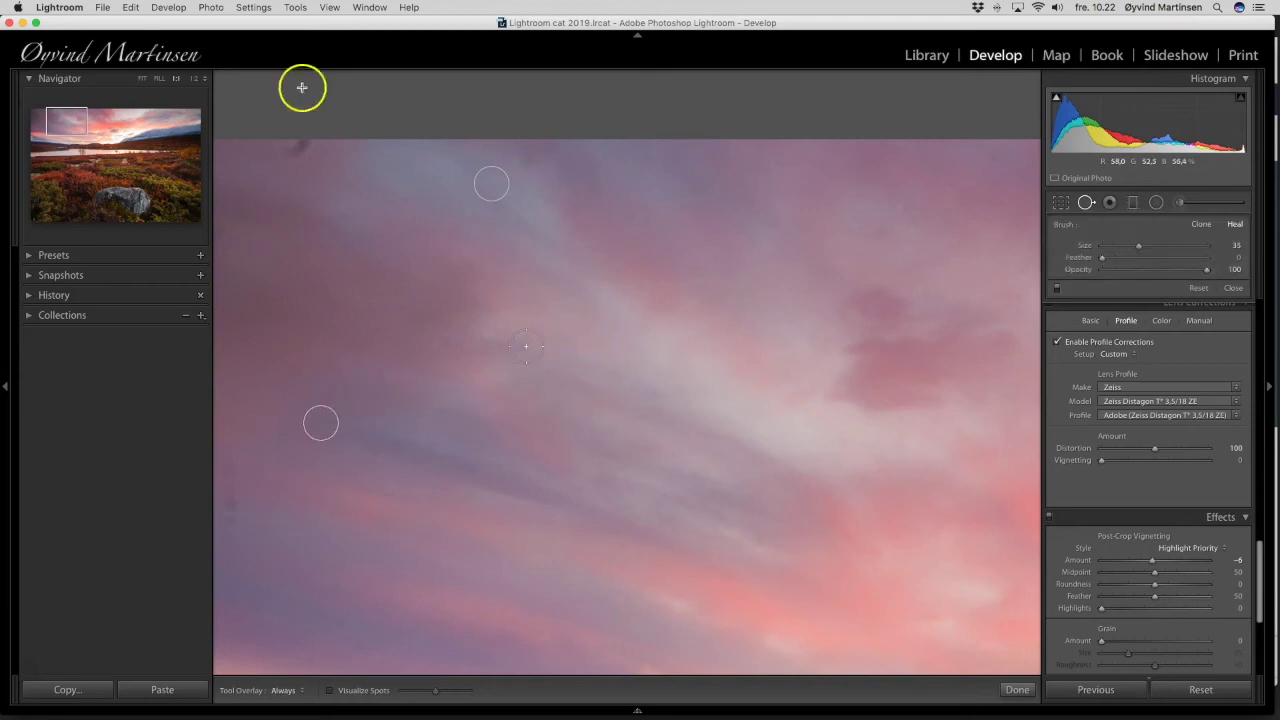
click(531, 164)
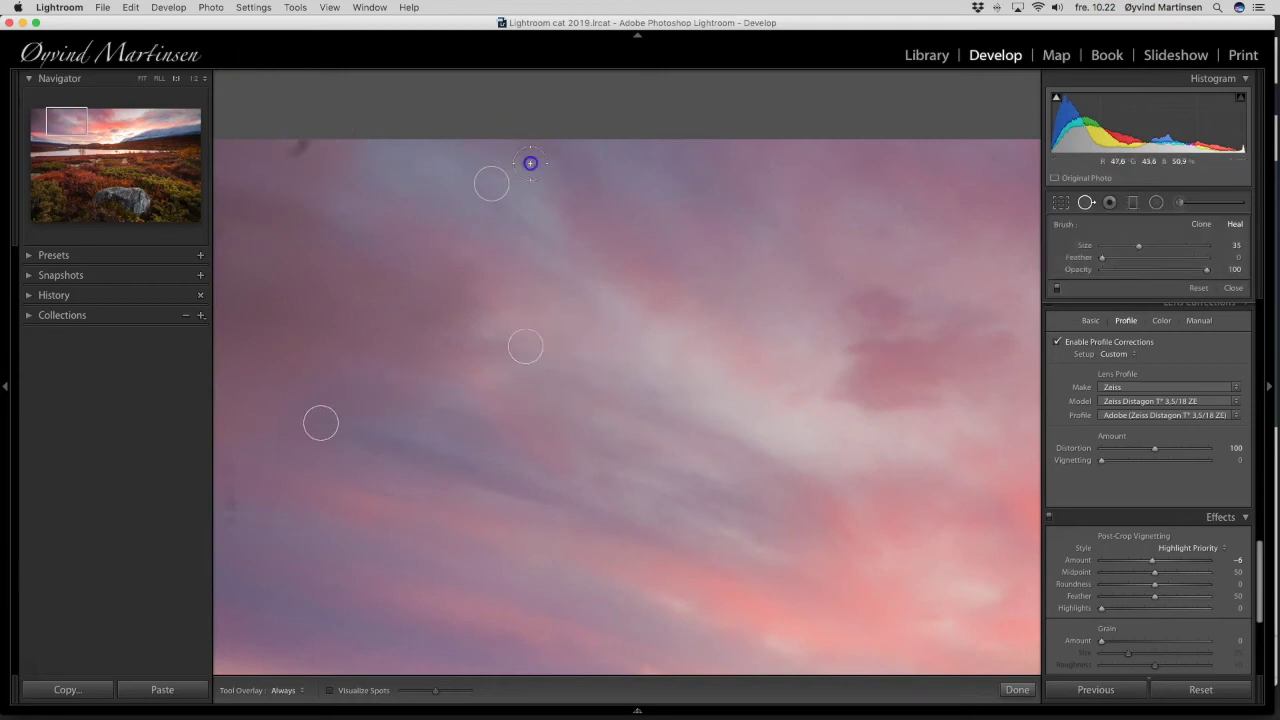
click(298, 149)
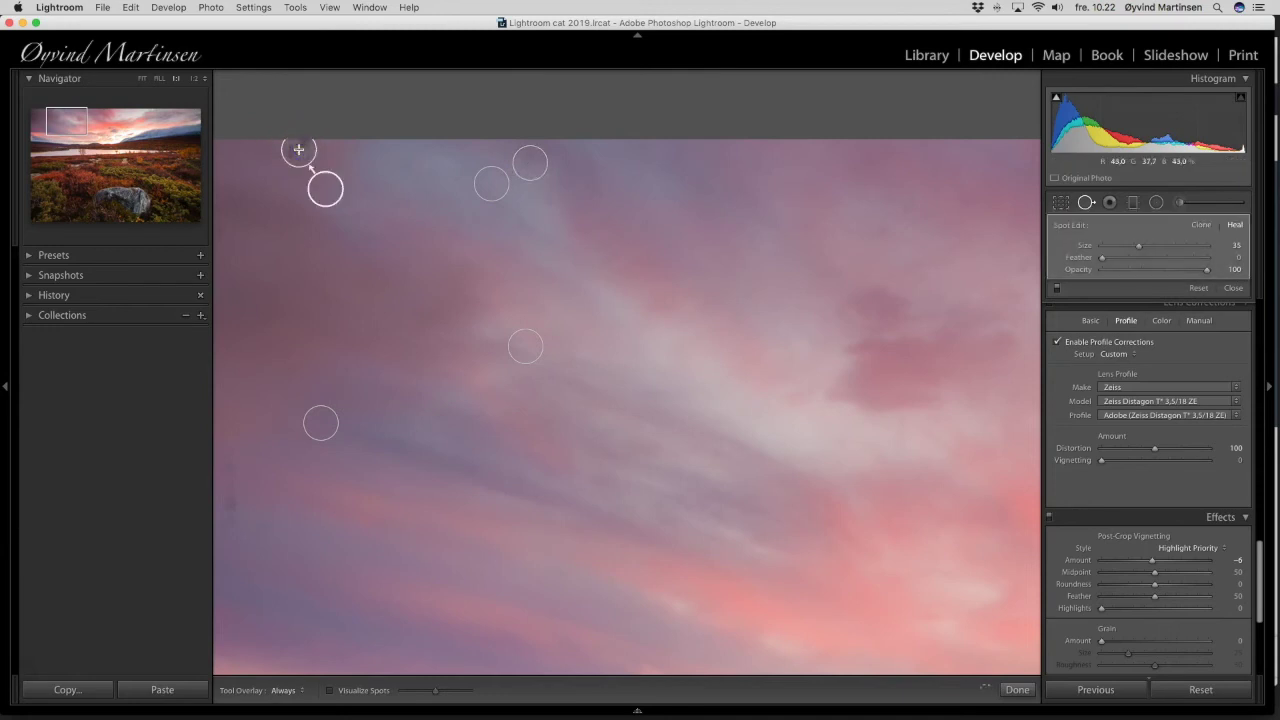
click(233, 467)
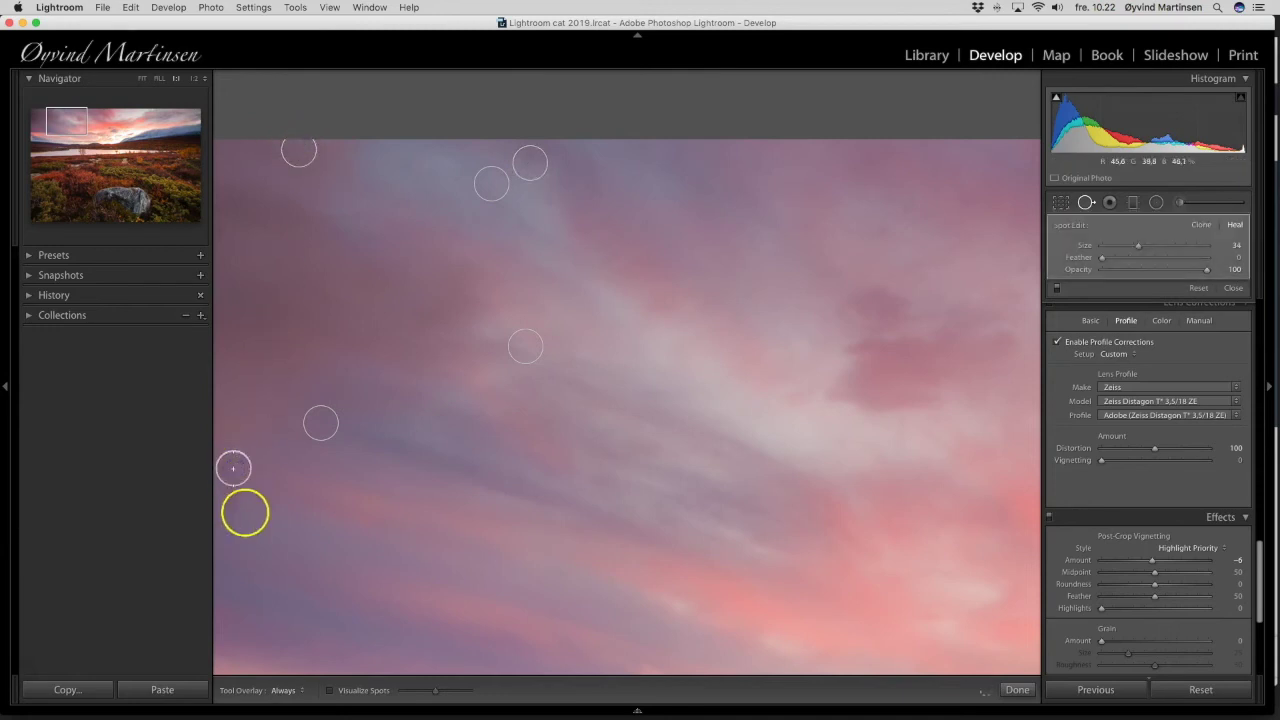
drag(245, 513, 234, 514)
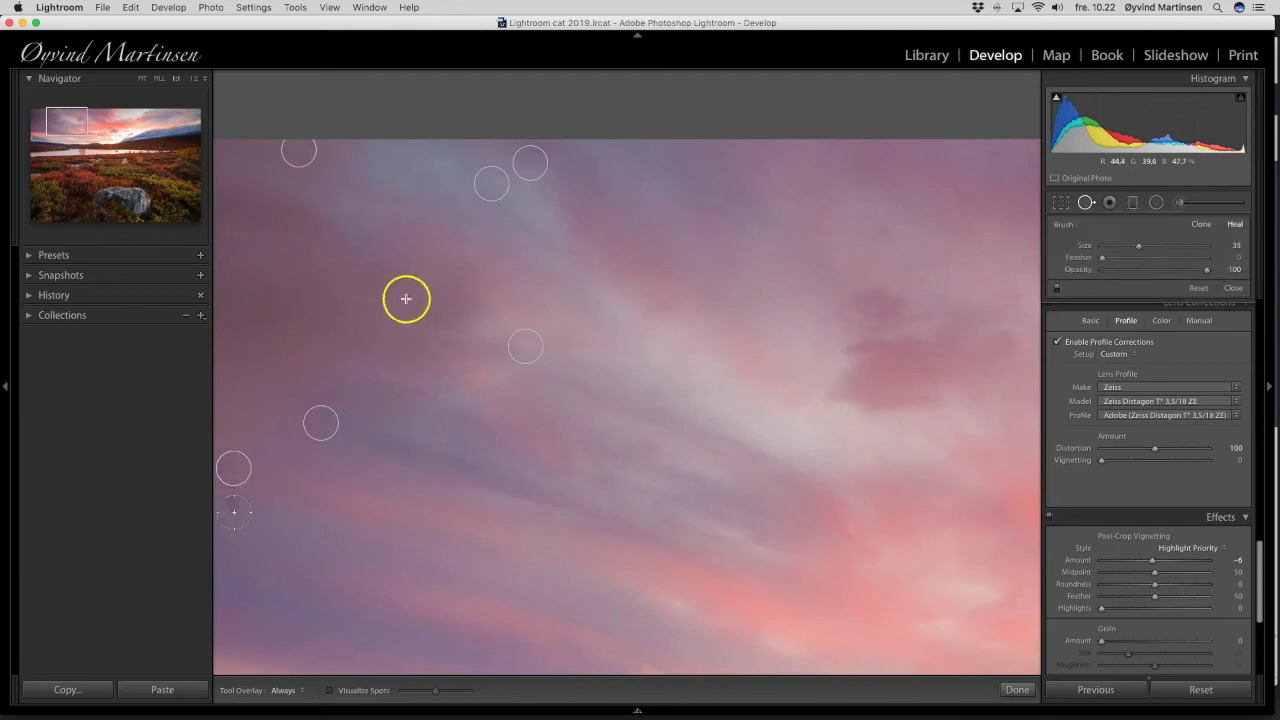
key(slash)
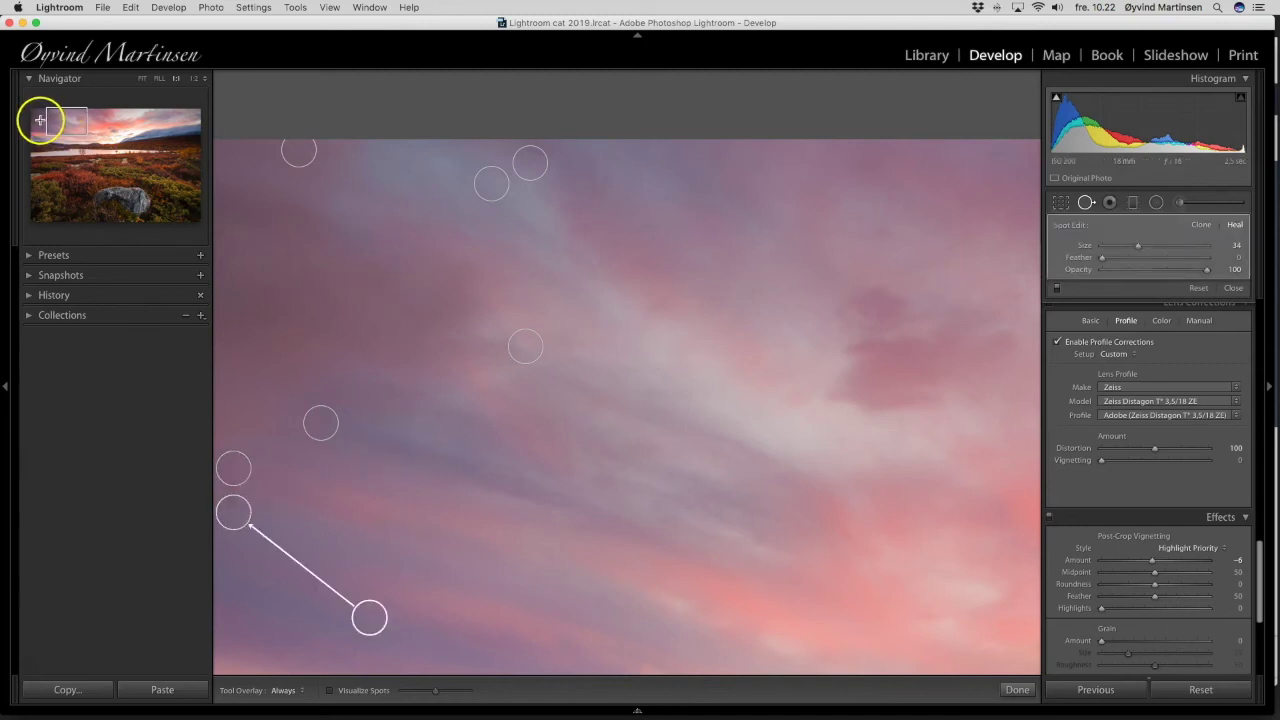
- Heal four dust spots in the top-left corner of the sky
click(39, 120)
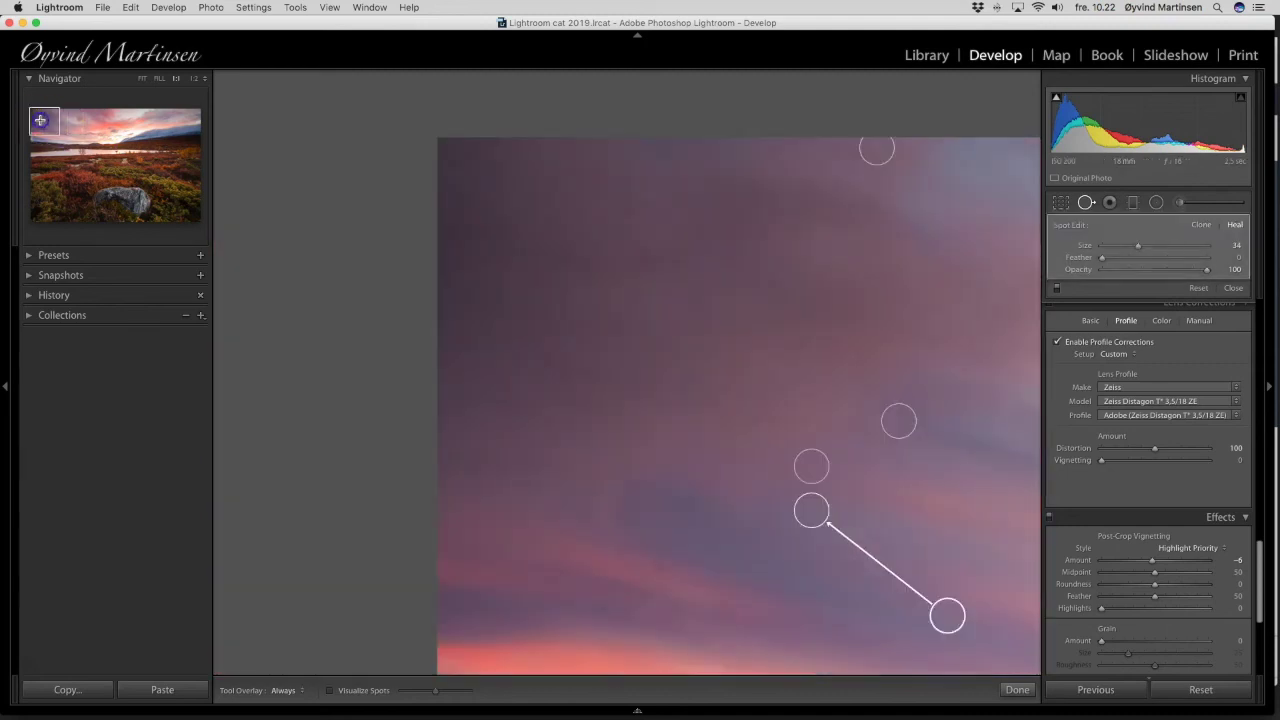
click(787, 231)
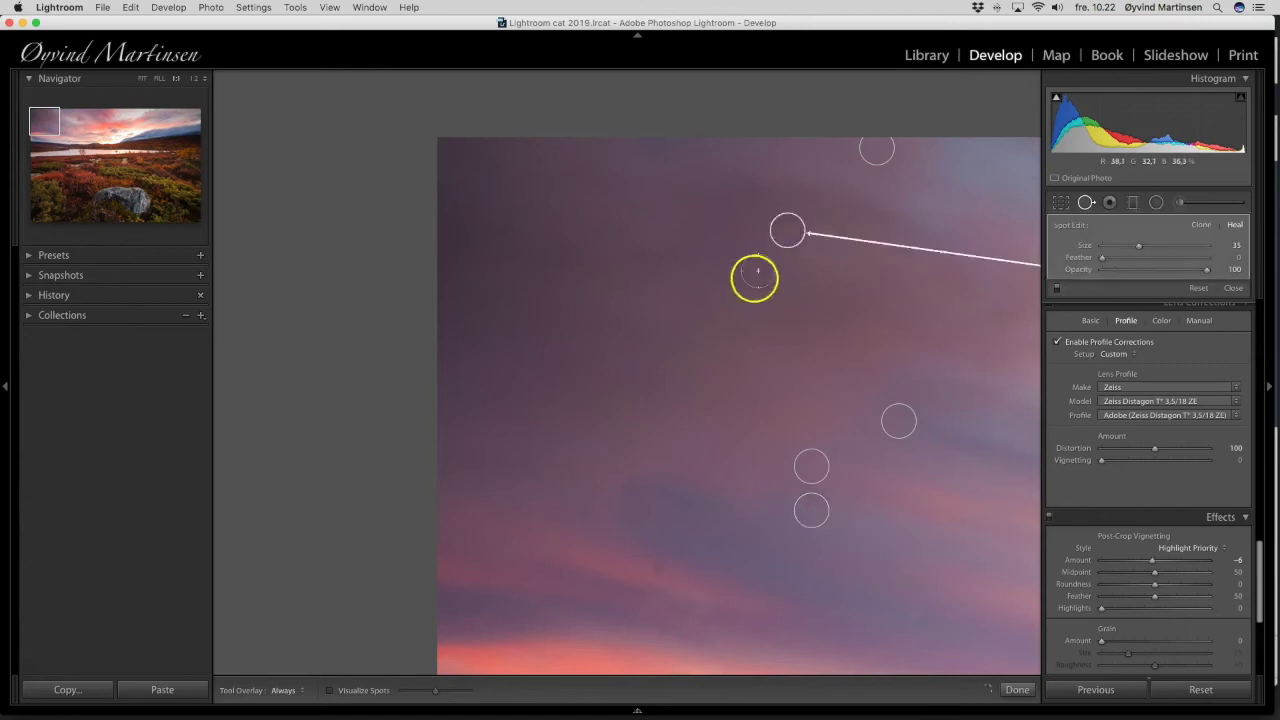
click(501, 232)
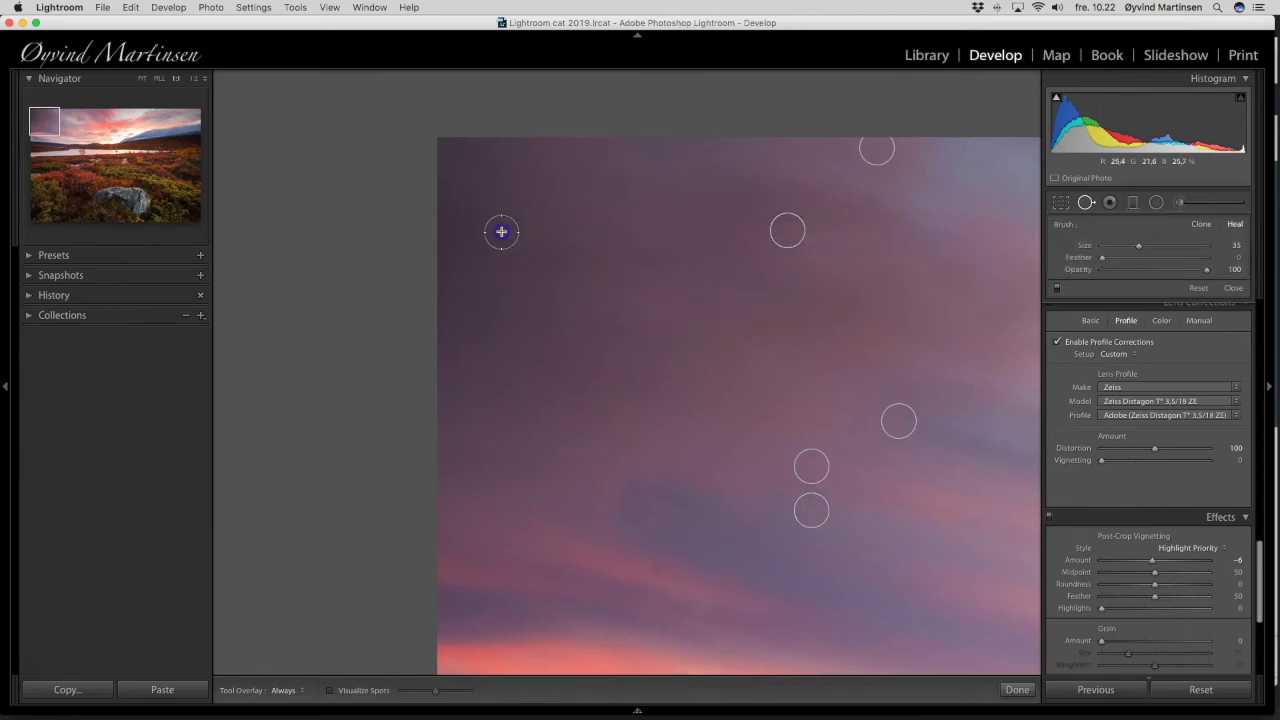
click(710, 541)
click(661, 566)
- Pan across the lower sky, lake and snowy mountain slope to look for more specks
click(38, 138)
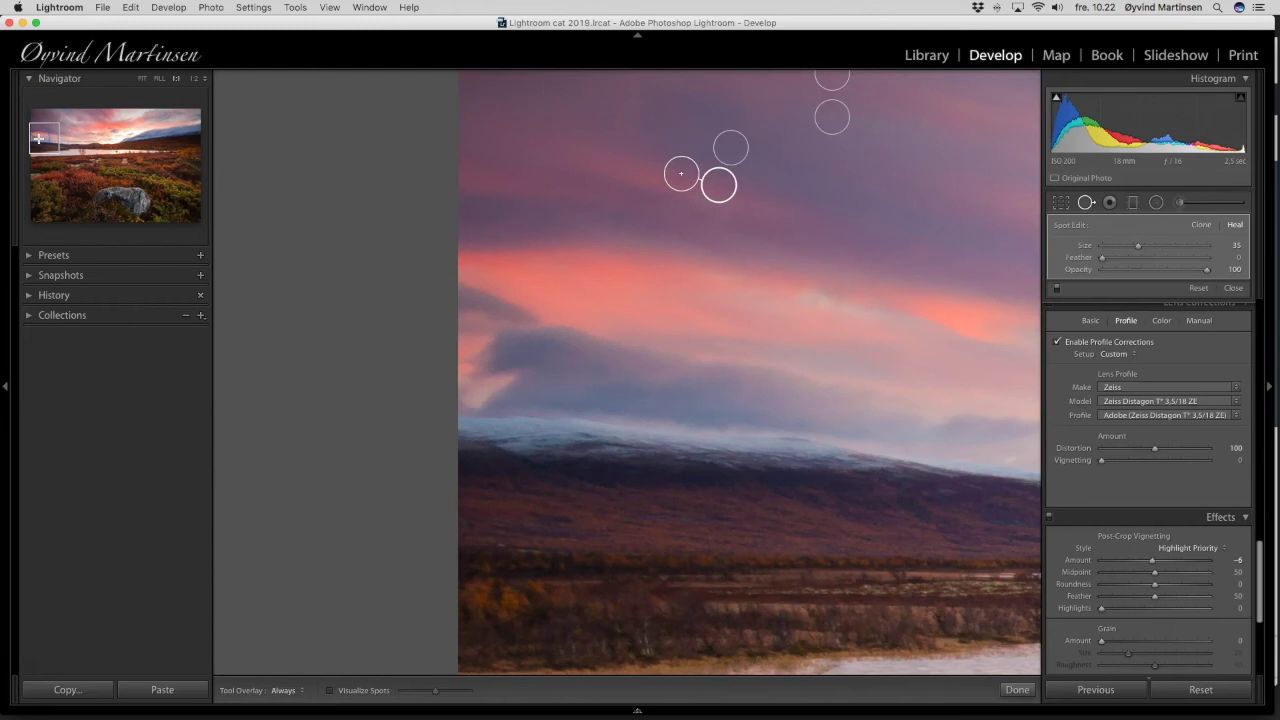
click(72, 139)
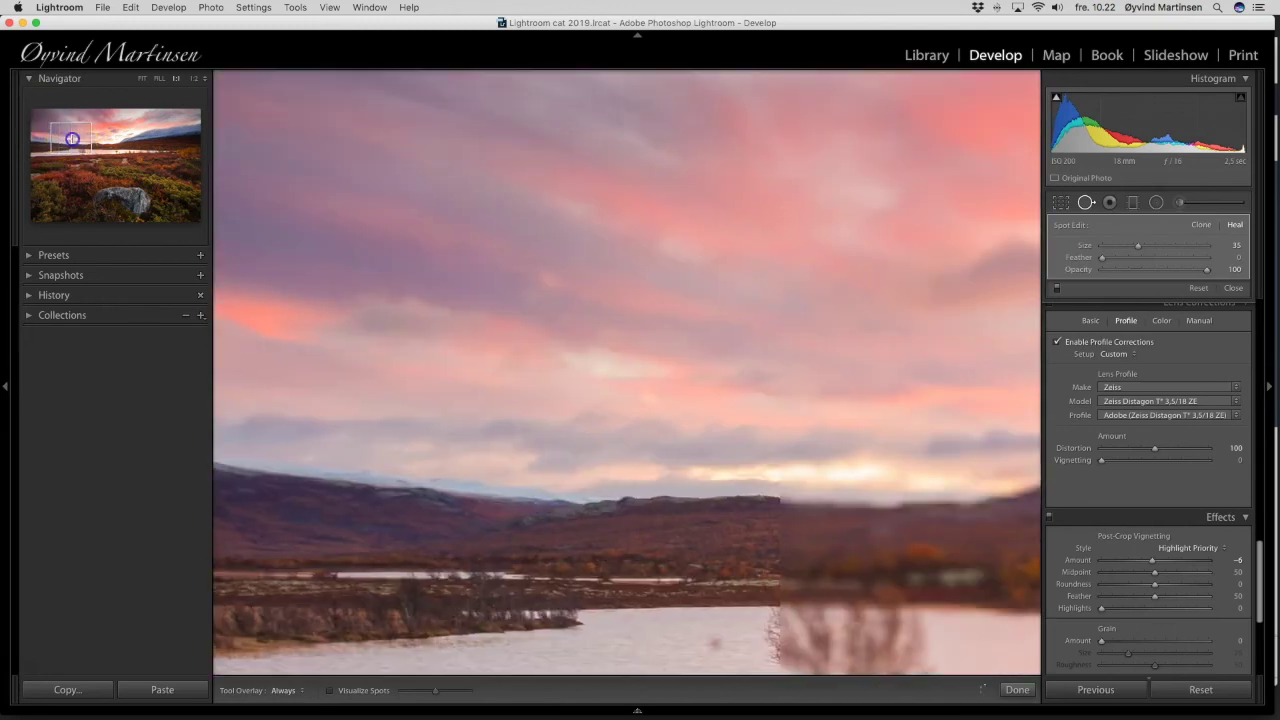
click(100, 139)
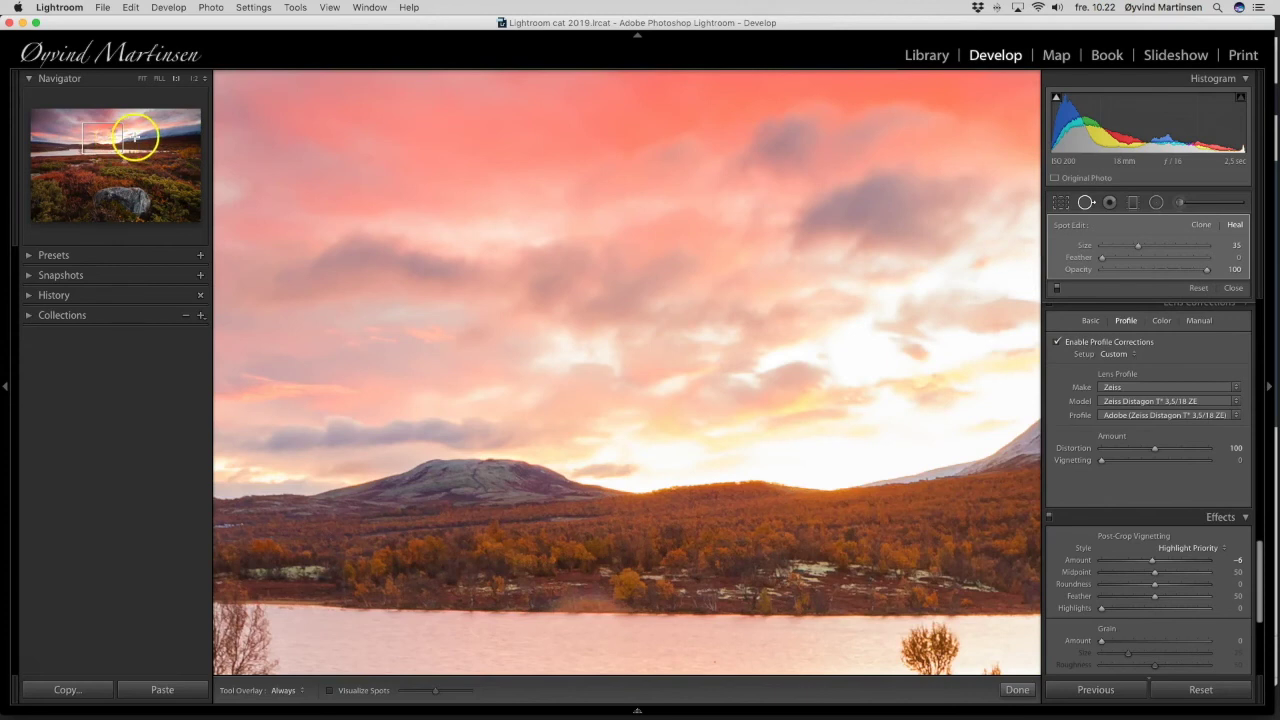
drag(133, 138, 195, 139)
- Heal three dust spots in the top-right sky, moving one heal's source to a cleaner area
click(192, 117)
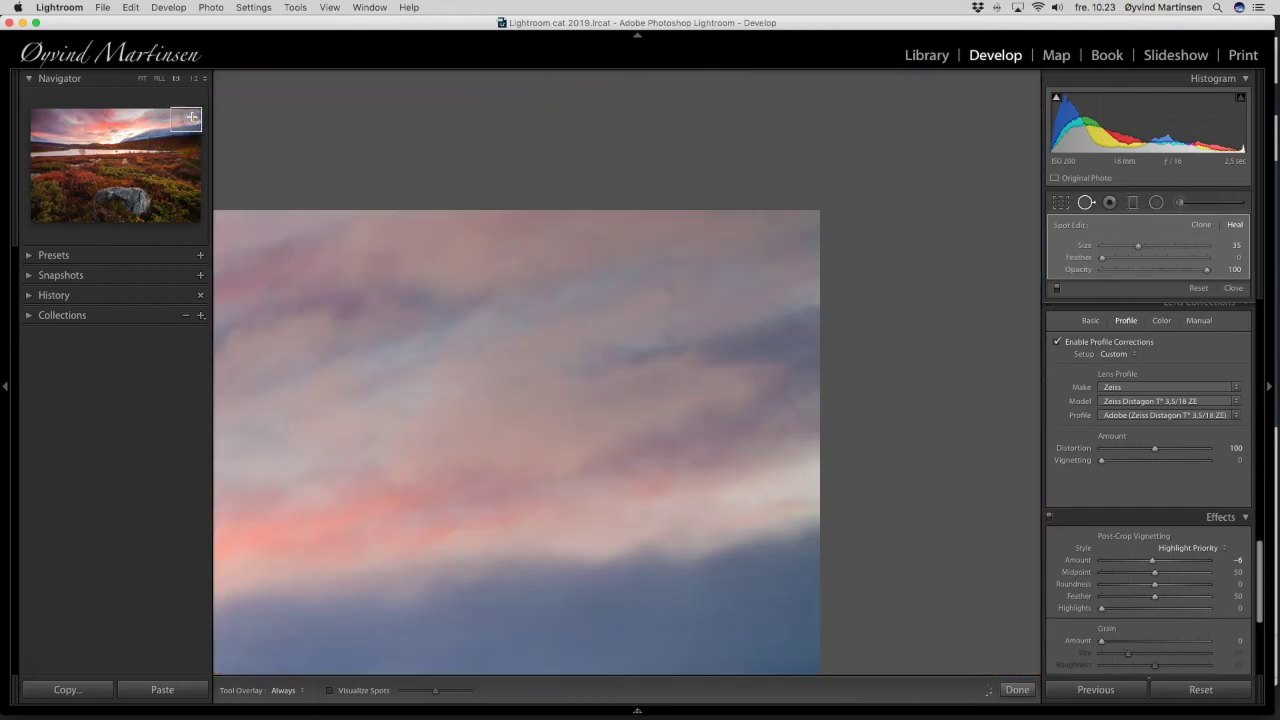
click(771, 225)
mouse_move(697, 299)
mouse_down()
mouse_move(669, 288)
mouse_move(686, 305)
mouse_up()
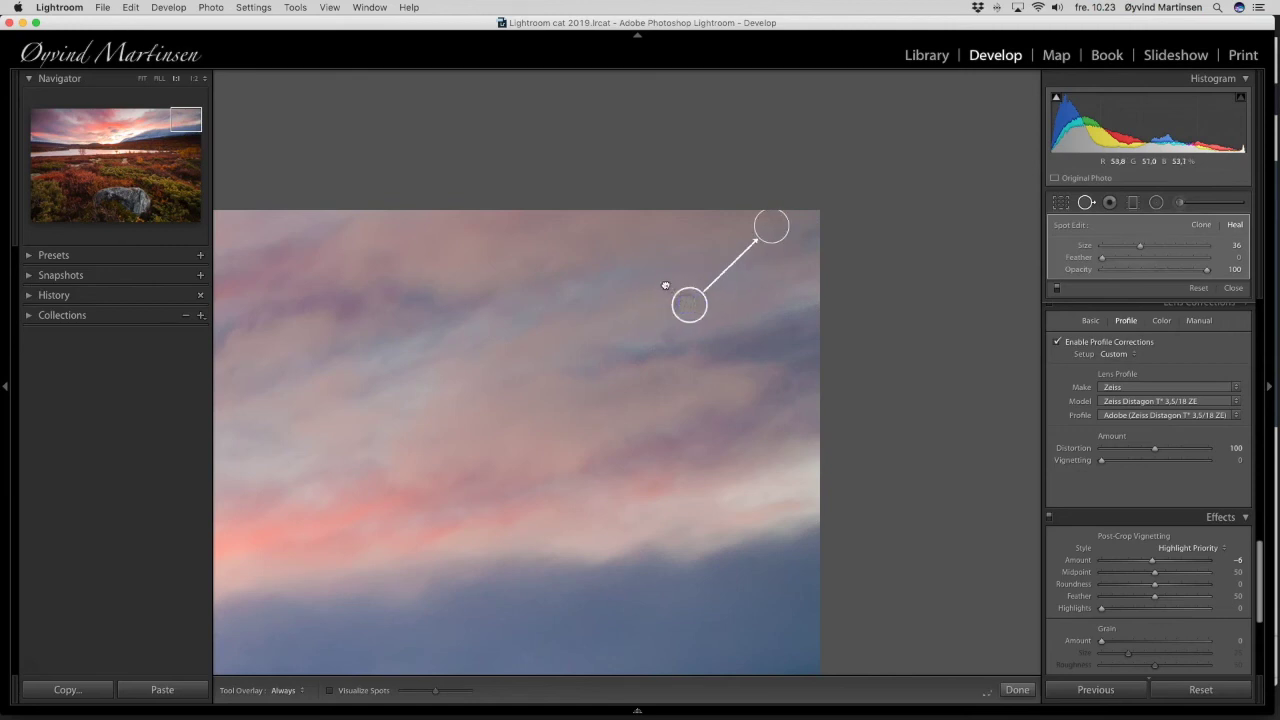
click(667, 284)
click(666, 333)
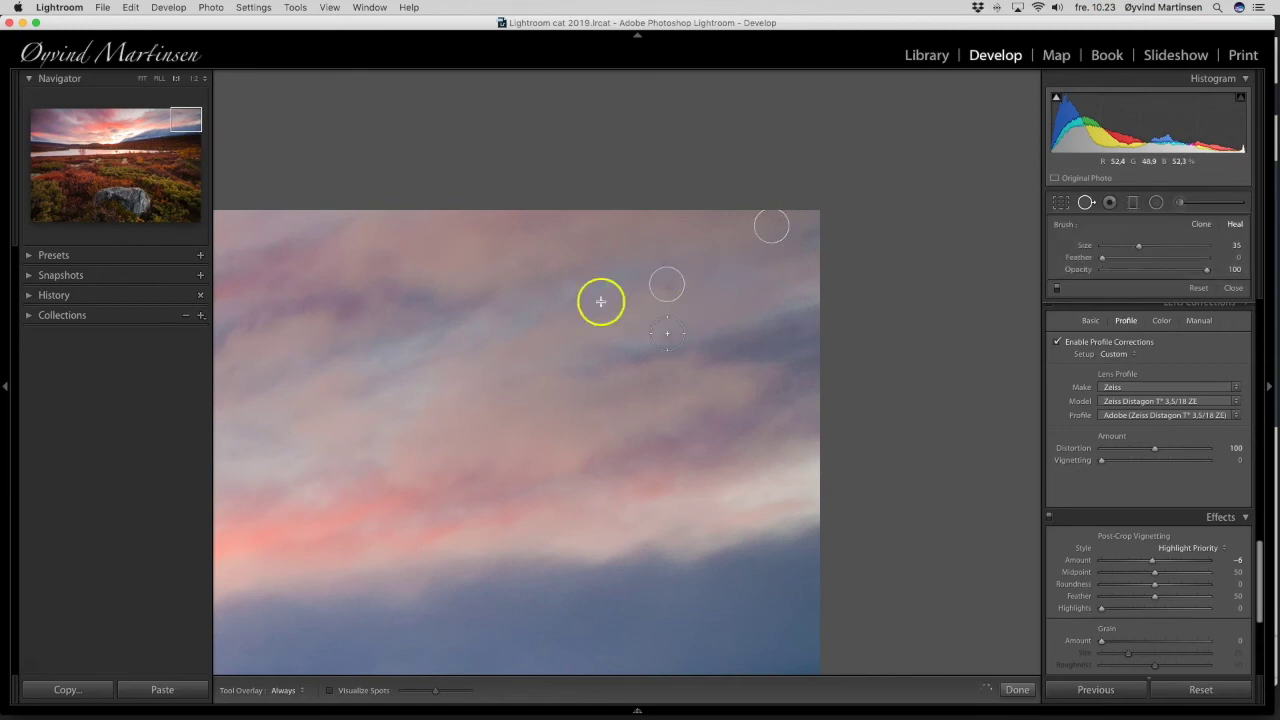
drag(163, 117, 189, 135)
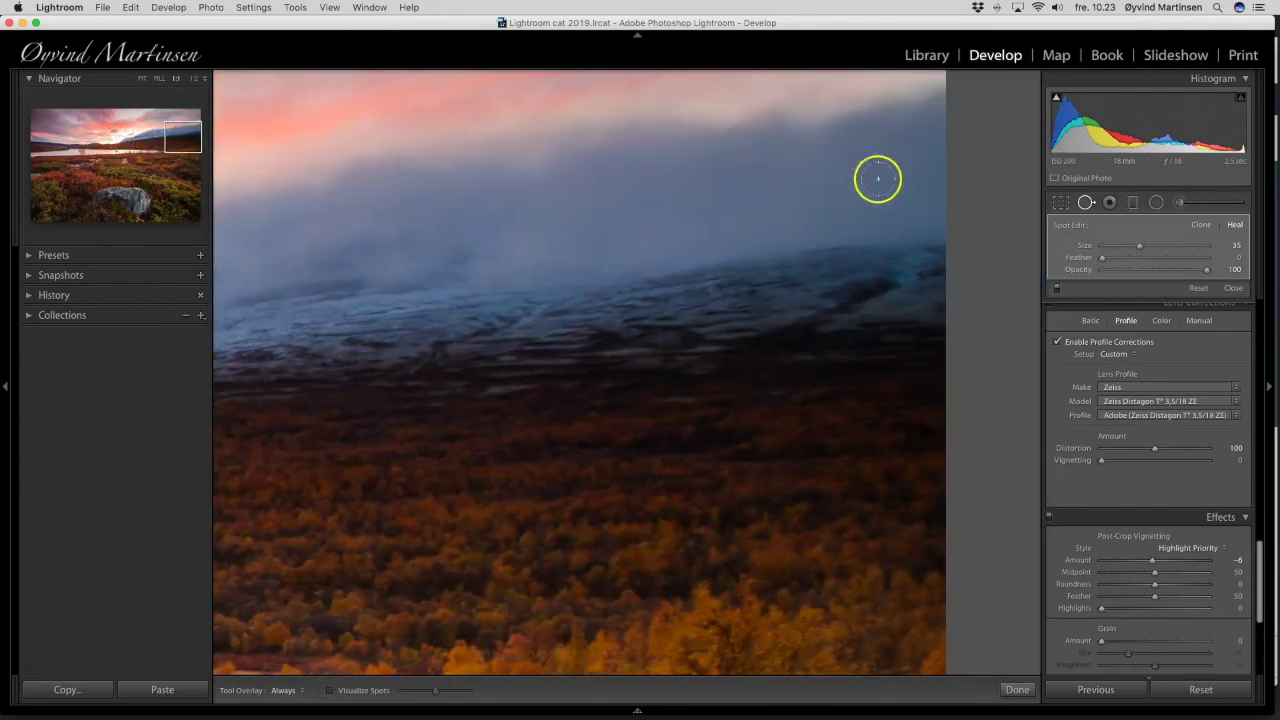
- Close the Spot Removal tool and zoom back out to Fit to see the whole photo
click(1235, 289)
click(590, 318)
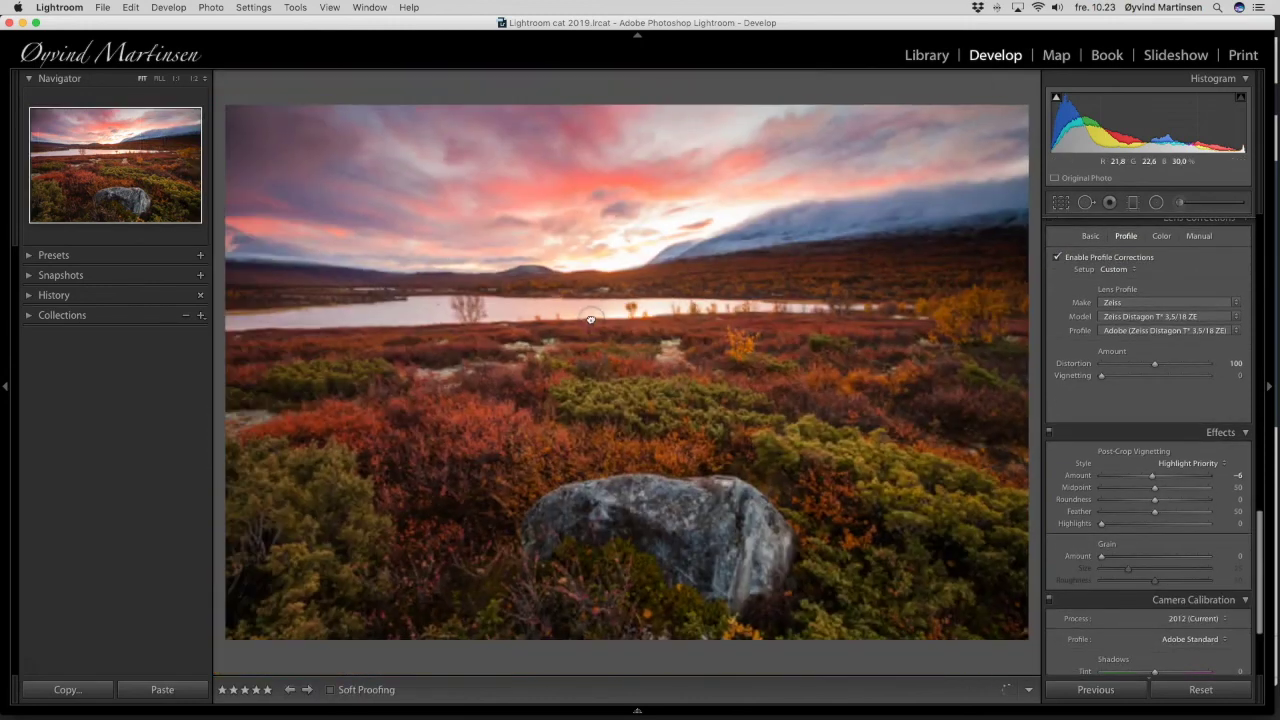